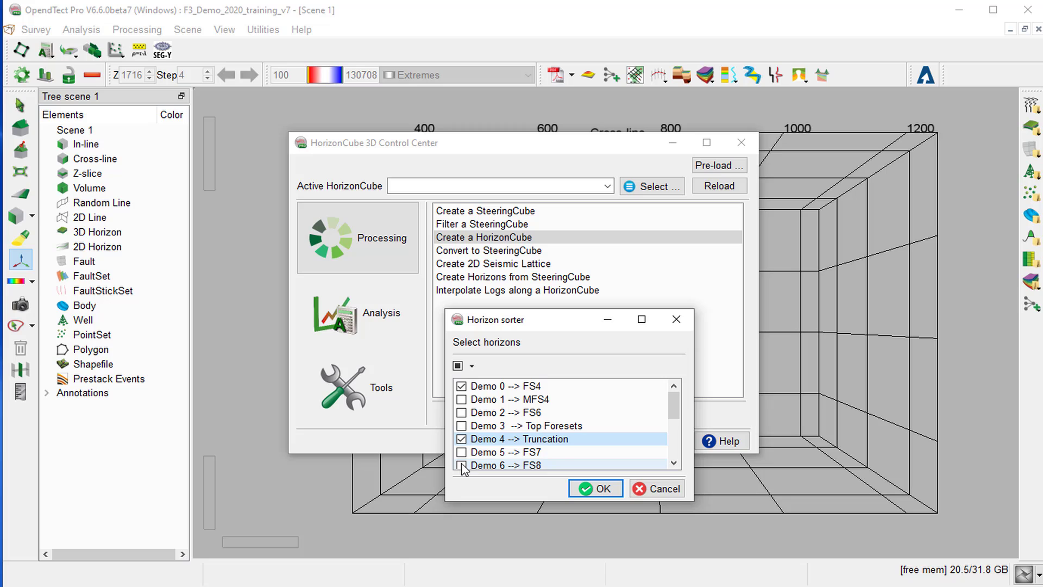
- Add Demo 6 --> FS8 to the selected horizons and set the FS8–Truncation package's calculation mode to Data Driven: Tracking
{"action": "left_click", "coordinate": [462, 466]}
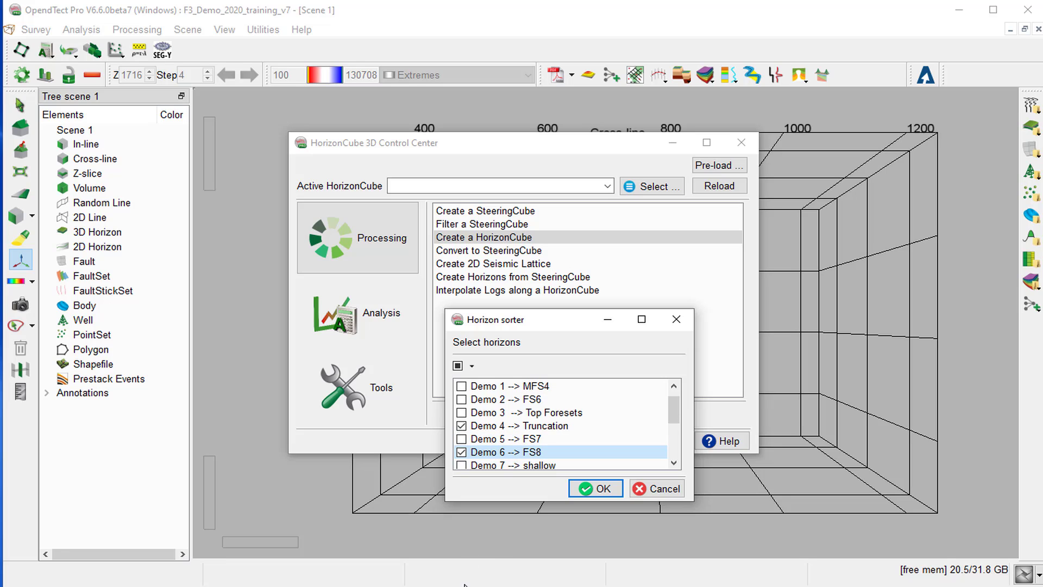
{"action": "left_click", "coordinate": [598, 489]}
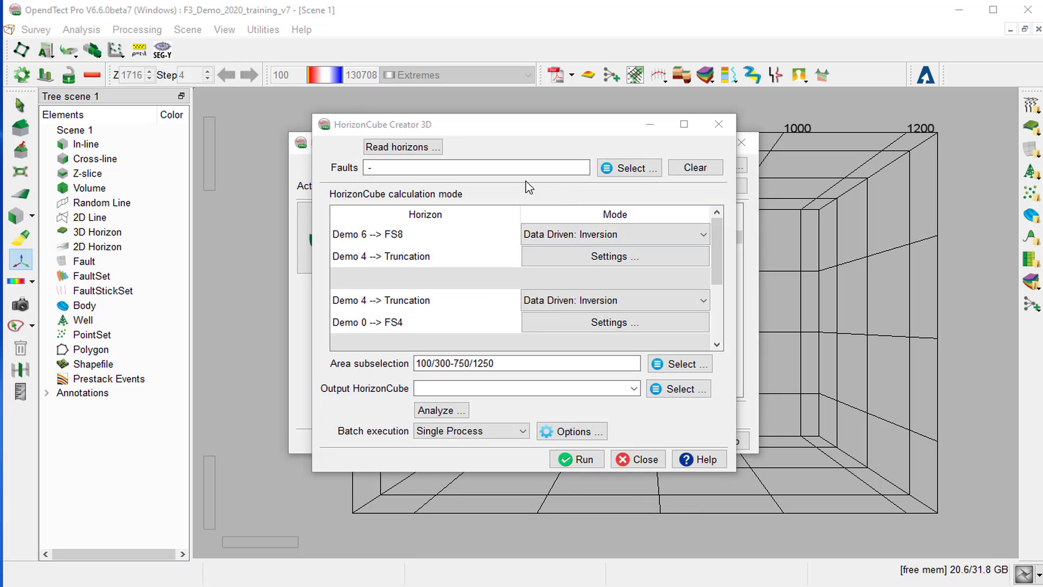
{"action": "left_click", "coordinate": [650, 240]}
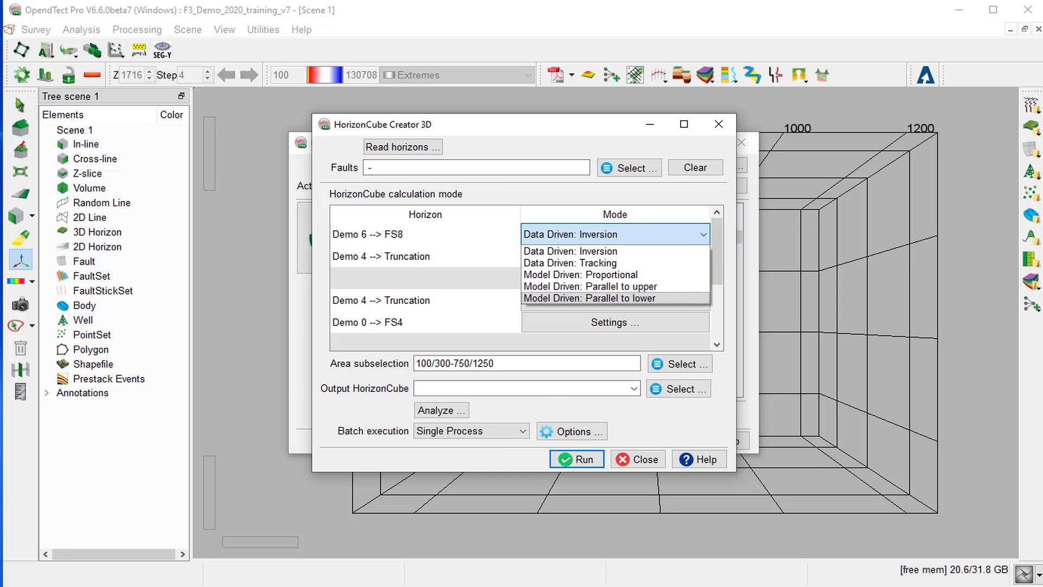
{"action": "left_click", "coordinate": [630, 239]}
{"action": "left_click", "coordinate": [629, 238]}
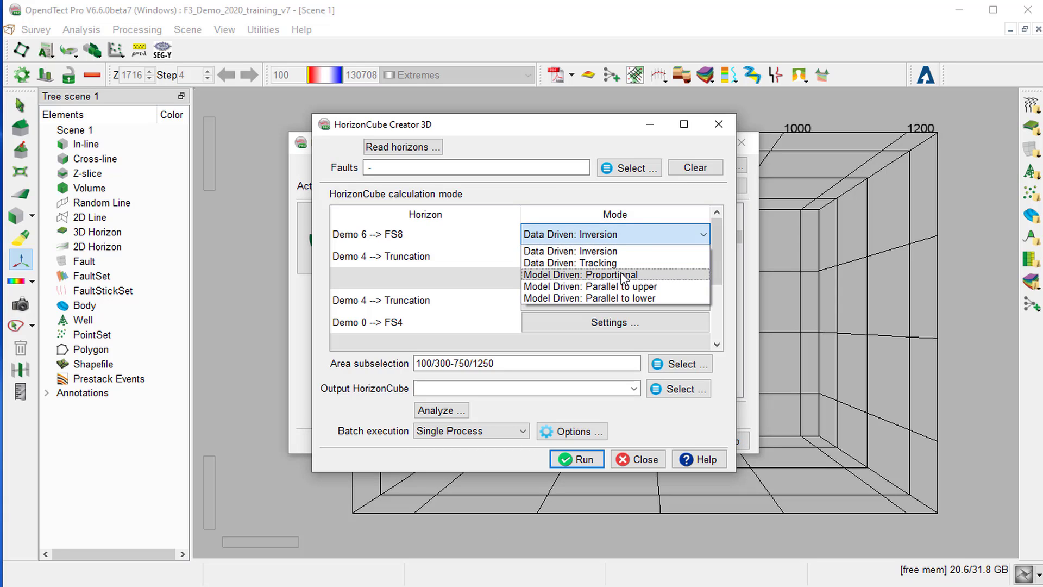
{"action": "left_click", "coordinate": [621, 264]}
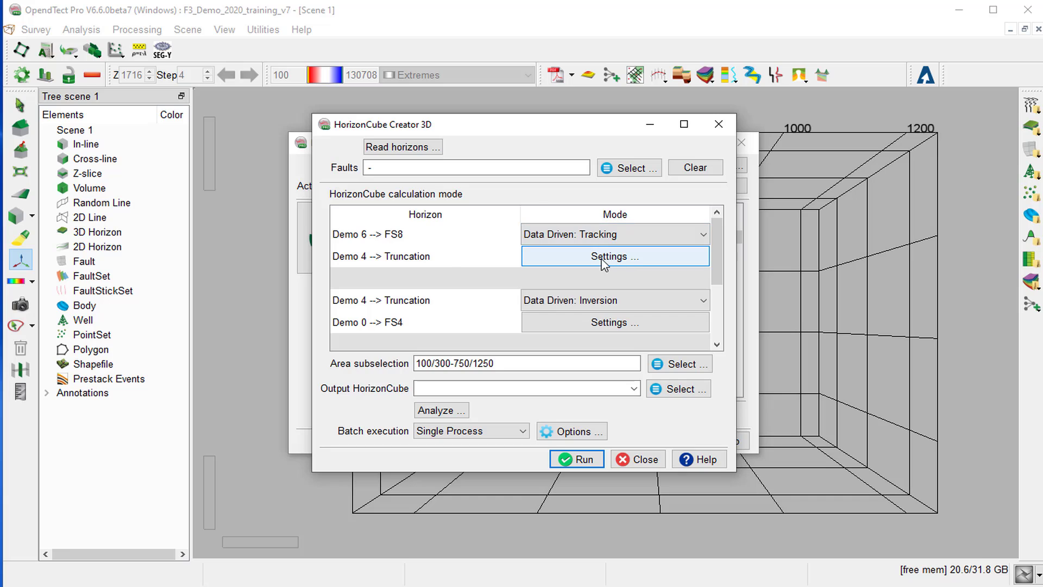
- In the FS8–Truncation package settings, choose 3b Steering FFT225 MF113 as steering data and start the tracking at Center
{"action": "left_click", "coordinate": [603, 257]}
{"action": "left_click", "coordinate": [669, 259]}
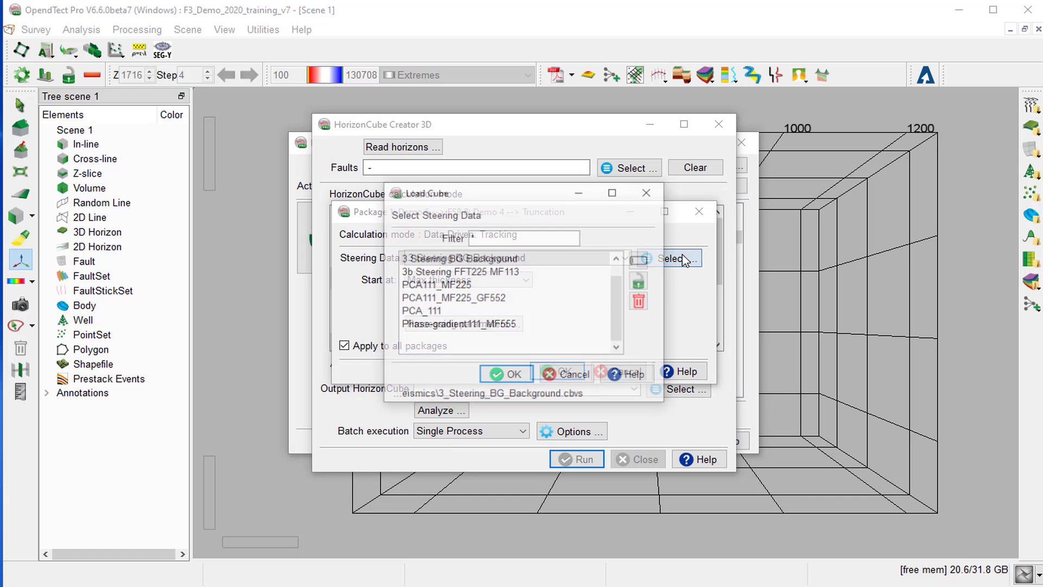
{"action": "left_click", "coordinate": [485, 273]}
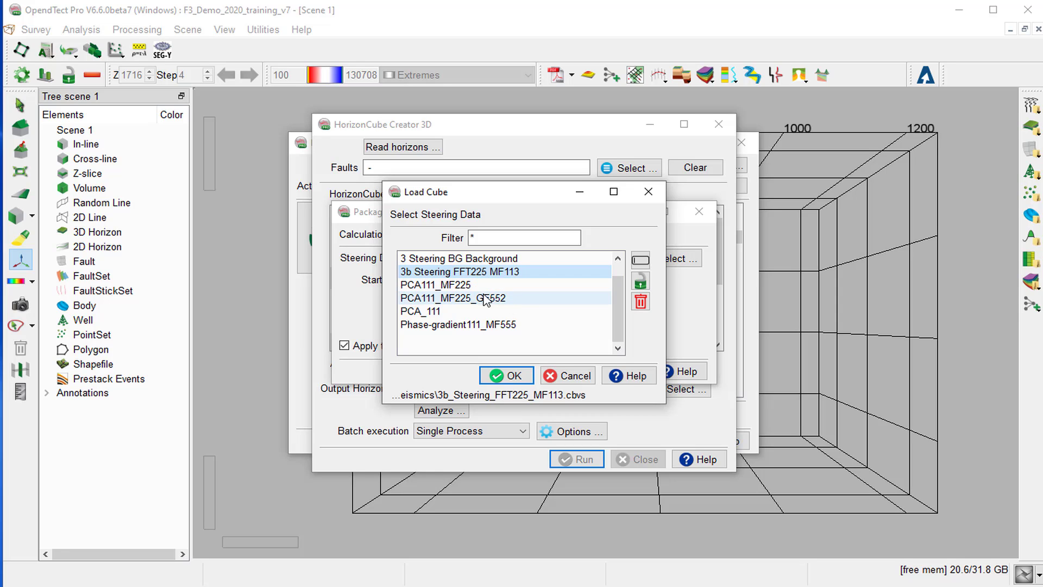
{"action": "left_click", "coordinate": [516, 376]}
{"action": "left_click", "coordinate": [472, 282]}
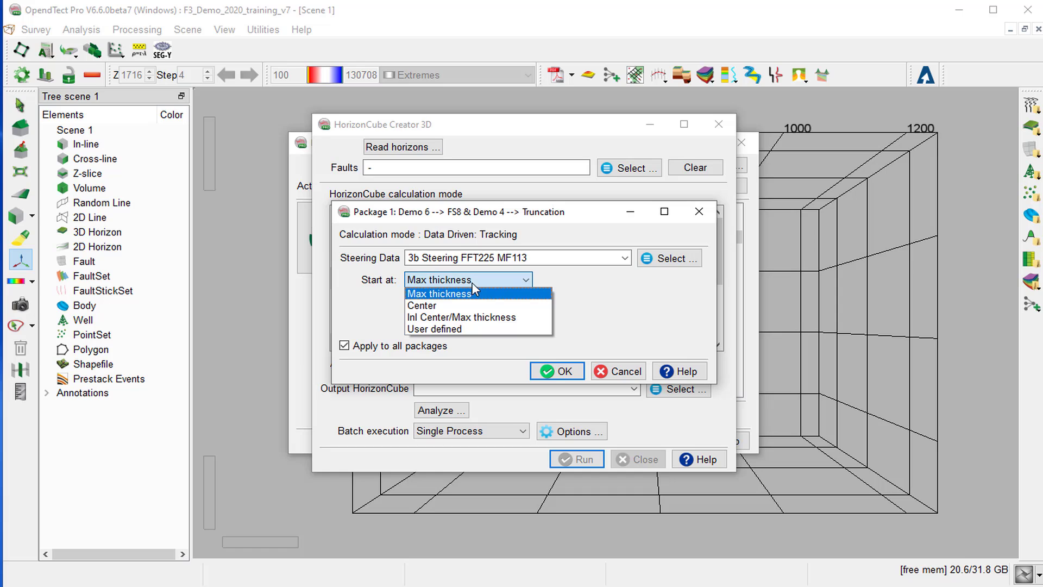
{"action": "left_click", "coordinate": [465, 302]}
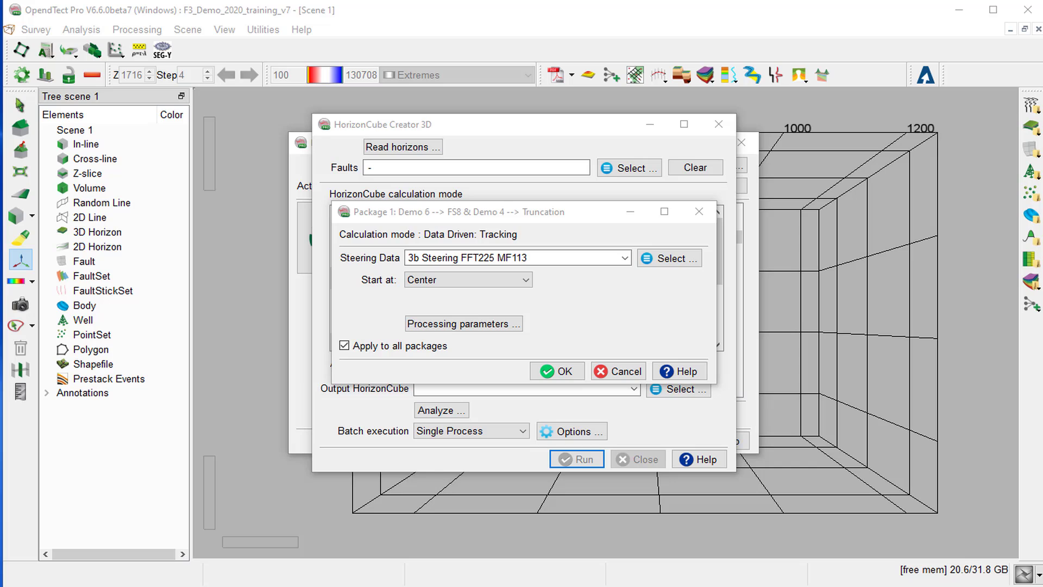
- Review the package's advanced processing parameters without changing them, and accept the package settings for all packages
{"action": "left_click", "coordinate": [458, 324]}
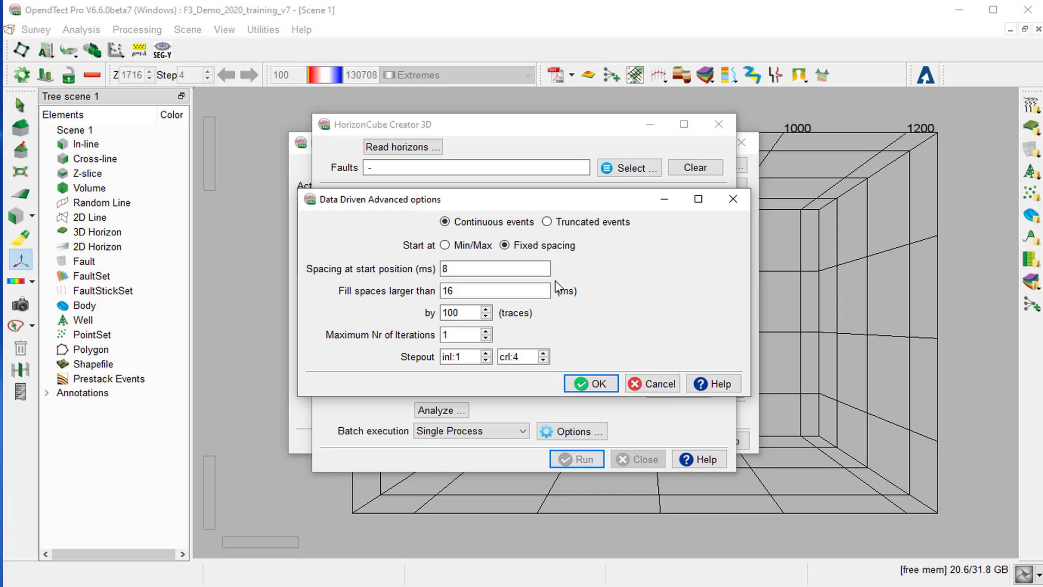
{"action": "left_click", "coordinate": [668, 383]}
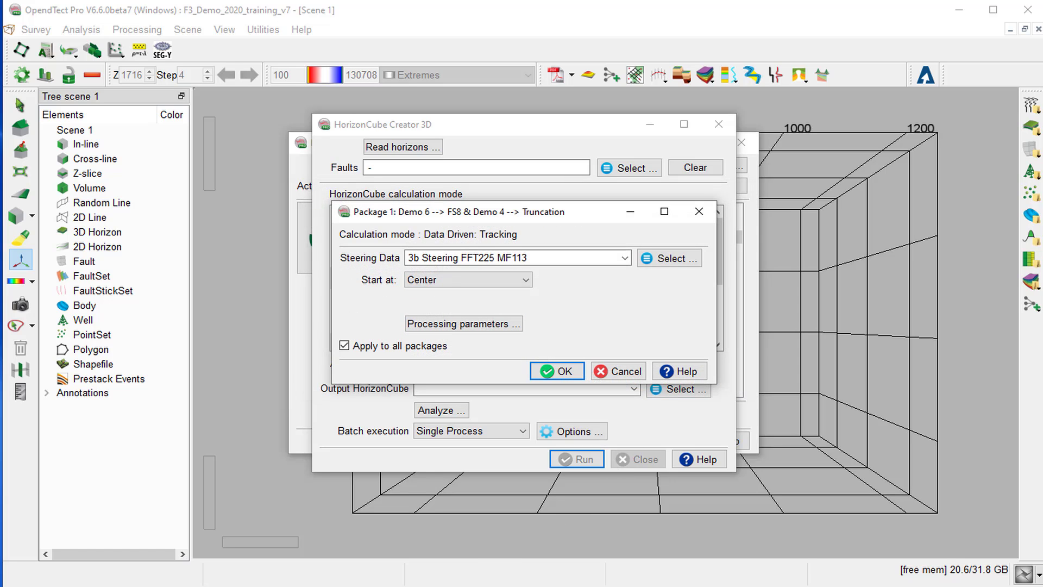
{"action": "left_click", "coordinate": [557, 371]}
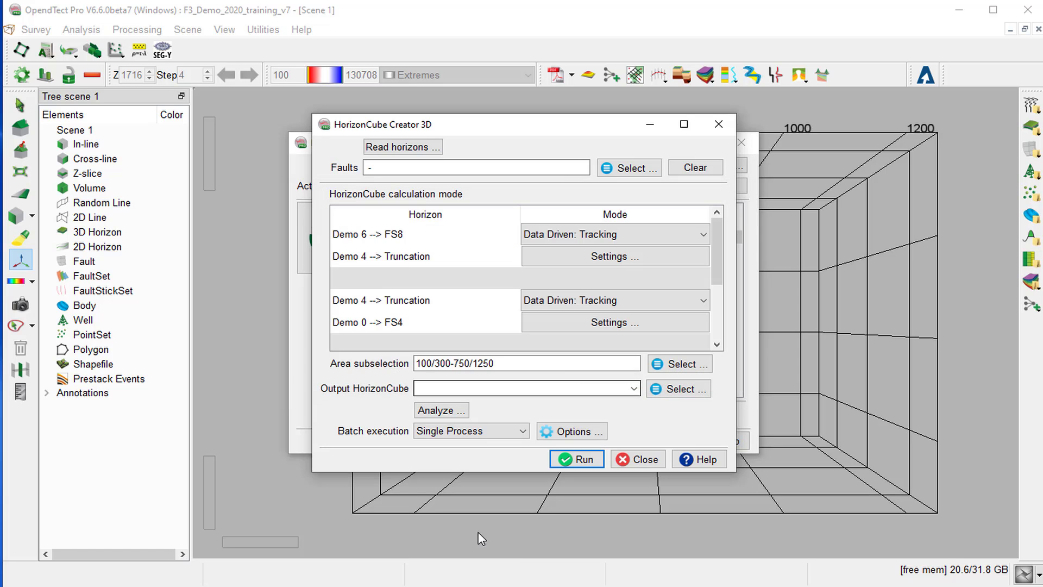
- Restrict the HorizonCube calculation area to the in-line range 400 to 450
{"action": "left_click", "coordinate": [679, 364]}
{"action": "left_click_drag", "start_coordinate": [449, 285], "coordinate": [415, 283]}
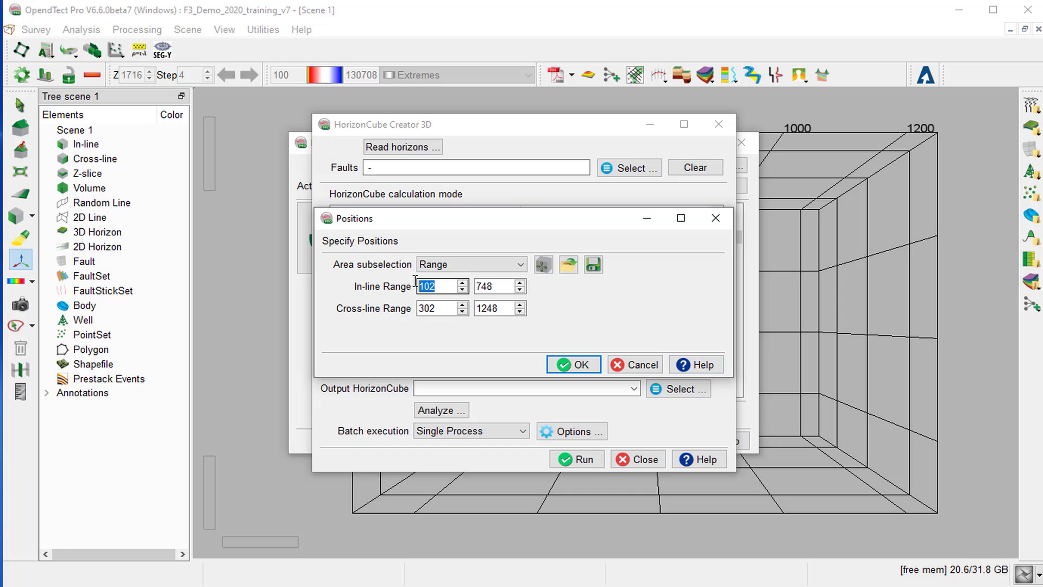
{"action": "type", "text": "400"}
{"action": "key", "text": "Tab"}
{"action": "type", "text": "450"}
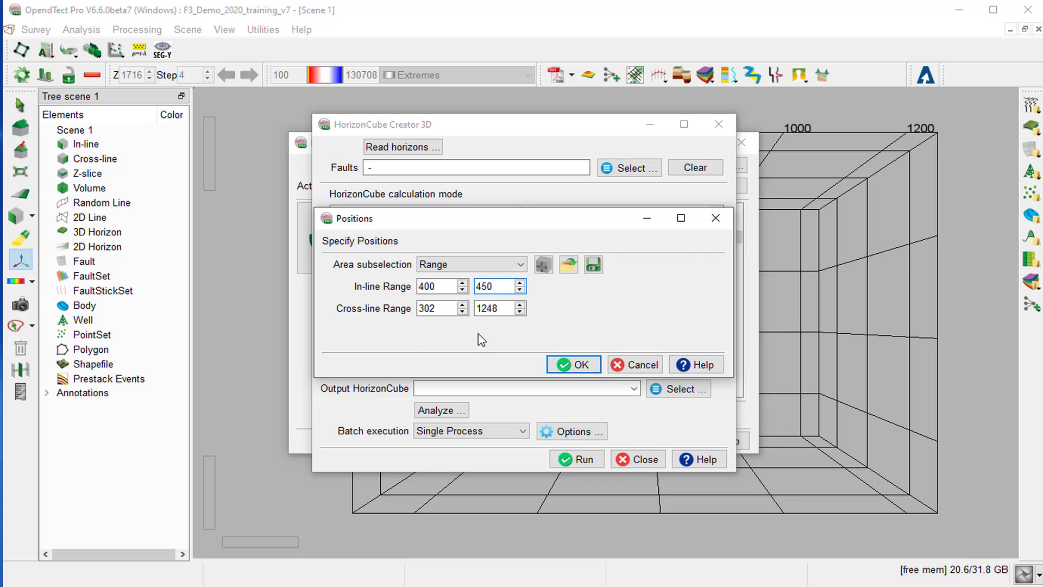
{"action": "left_click", "coordinate": [594, 369]}
- Name the output HorizonCube_FFT225MF113, run the HorizonCube calculation, and close the processing windows when it finishes
{"action": "left_click", "coordinate": [435, 387]}
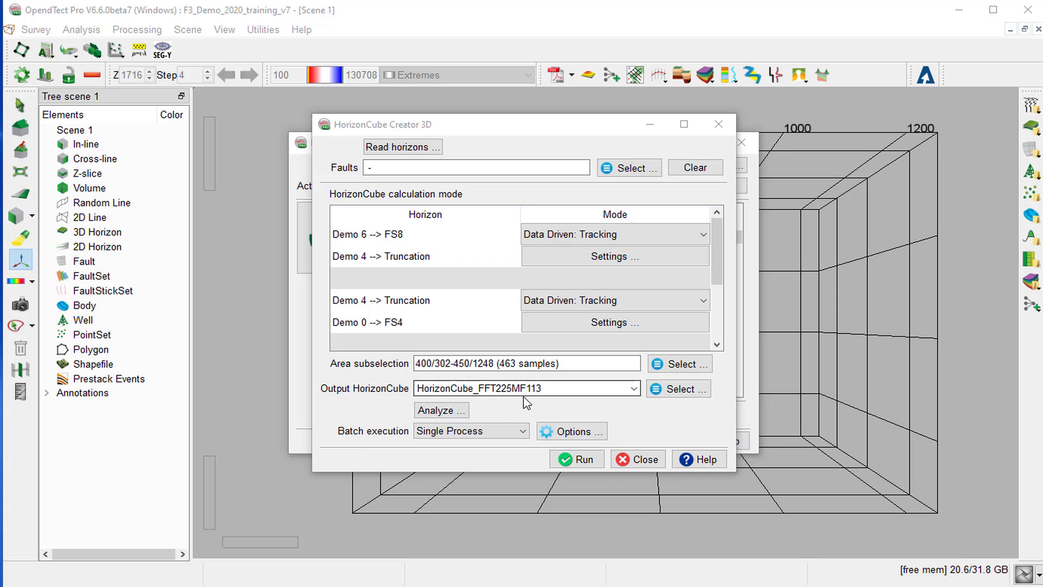
{"action": "left_click", "coordinate": [584, 460]}
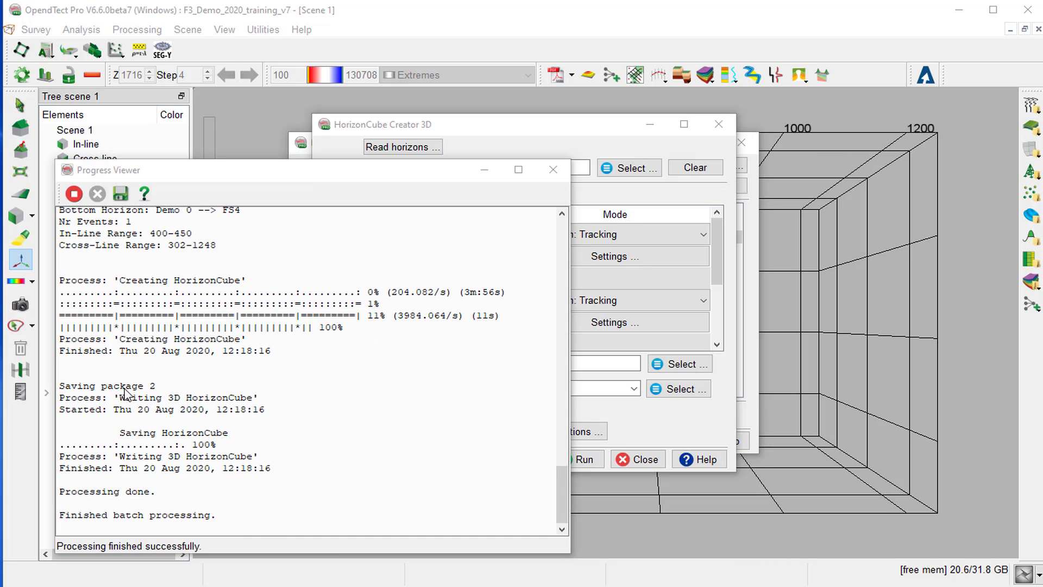
{"action": "left_click", "coordinate": [75, 194]}
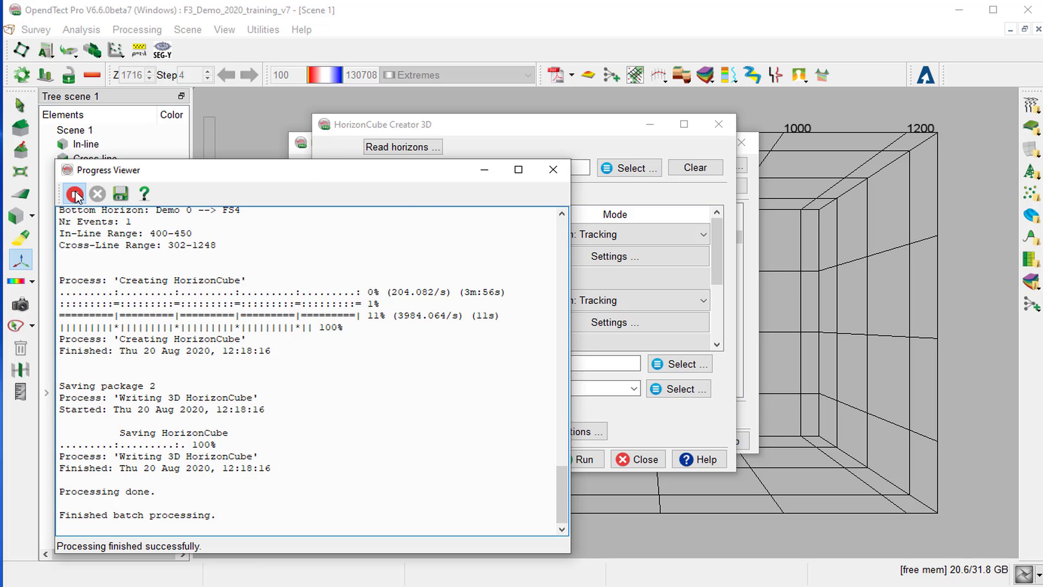
{"action": "left_click", "coordinate": [75, 194]}
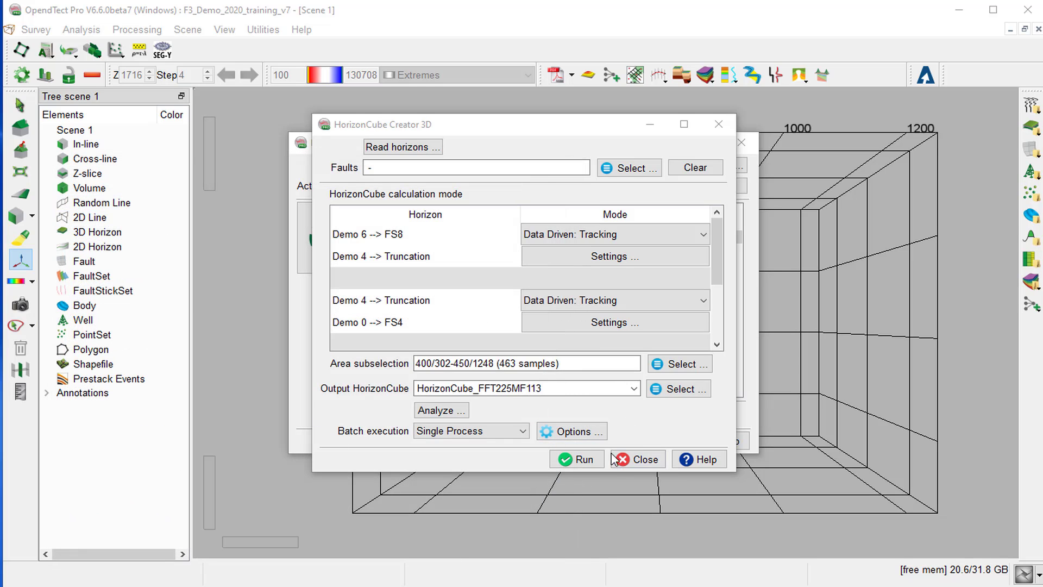
{"action": "left_click", "coordinate": [656, 461]}
{"action": "left_click", "coordinate": [659, 438]}
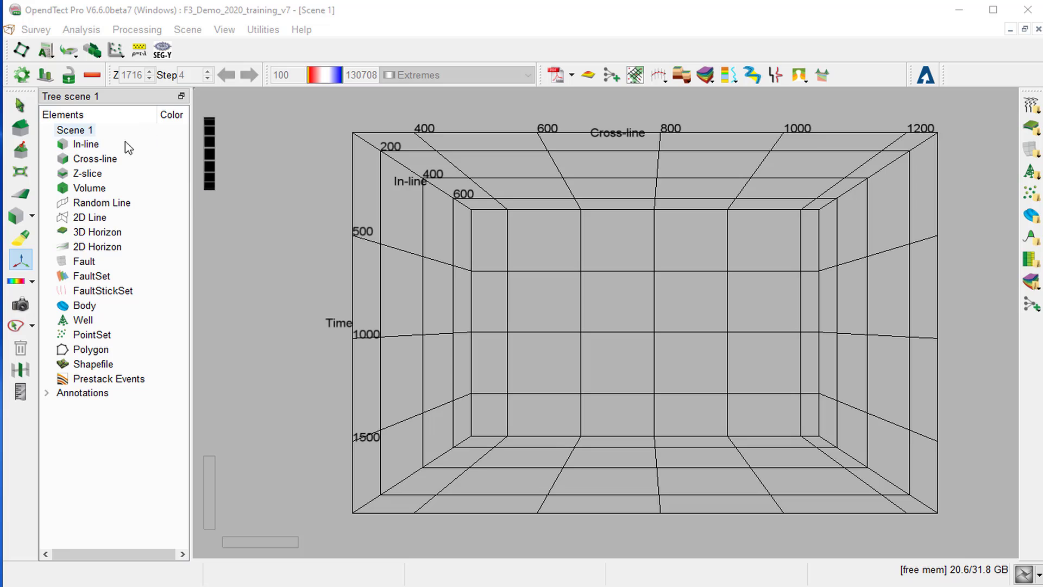
- Add an in-line to the scene showing the stored 4 Dip steered median filter data
{"action": "left_click", "coordinate": [87, 145]}
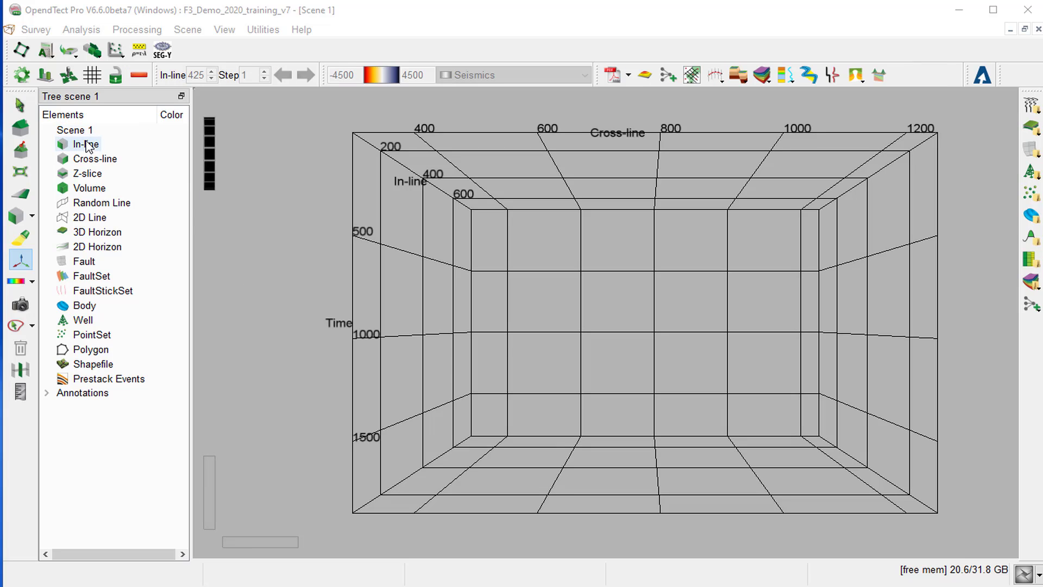
{"action": "right_click", "coordinate": [87, 145]}
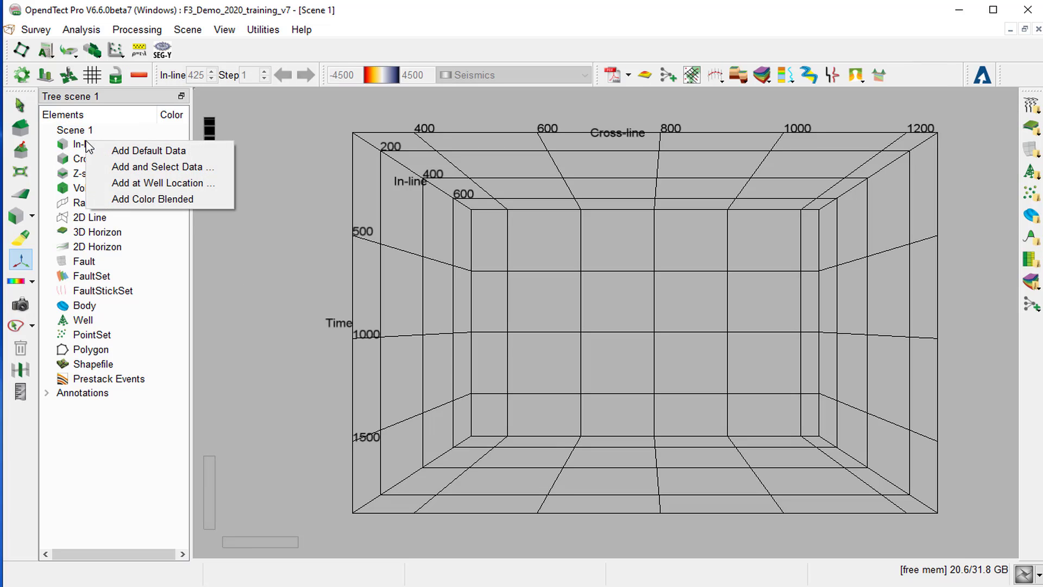
{"action": "left_click", "coordinate": [145, 167]}
{"action": "left_click", "coordinate": [380, 264]}
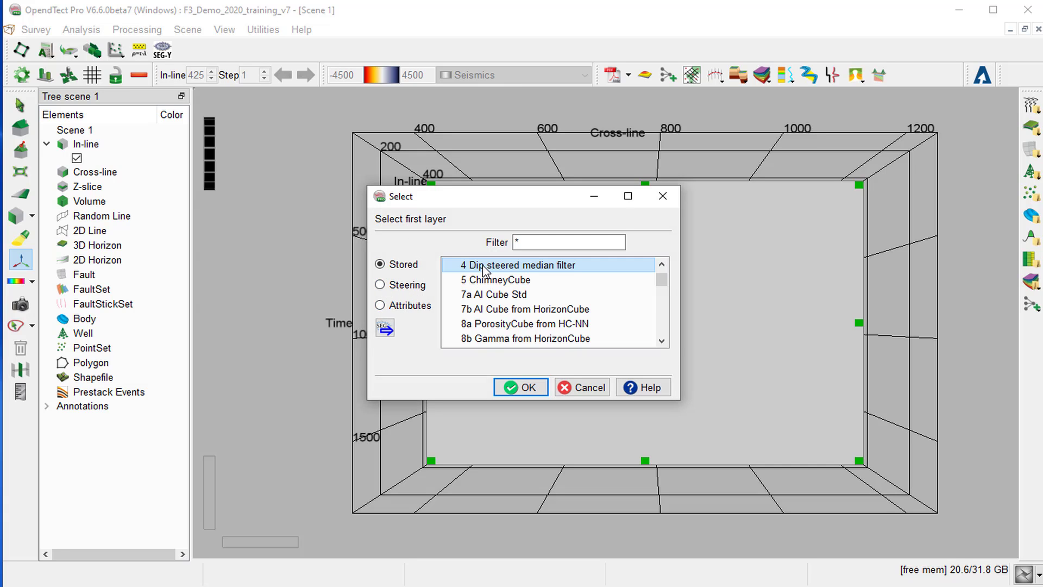
{"action": "left_click", "coordinate": [538, 388]}
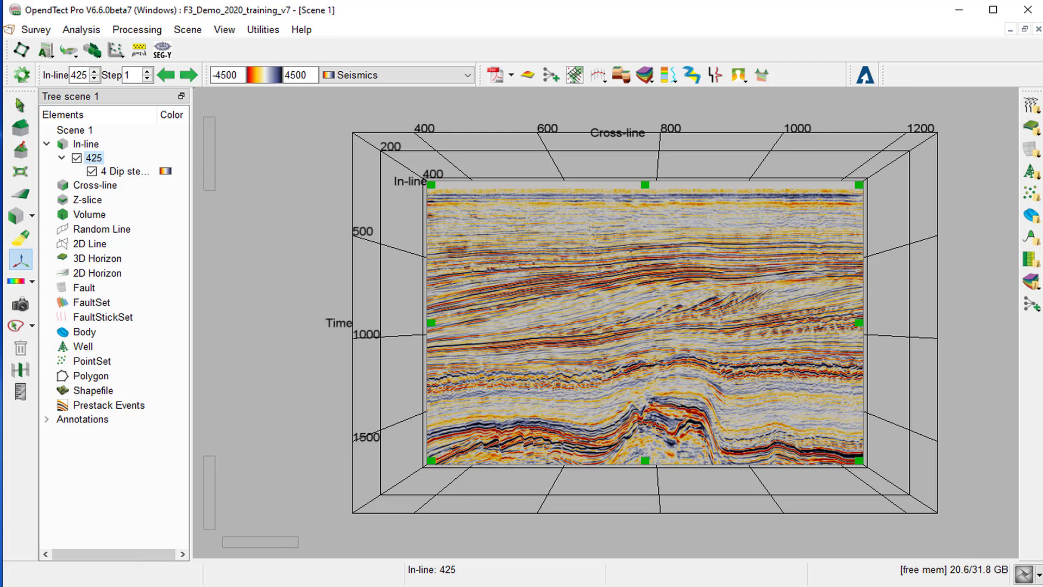
- Add a HorizonCube display of HorizonCube_FFT225MF113 to in-line 425
{"action": "right_click", "coordinate": [98, 159]}
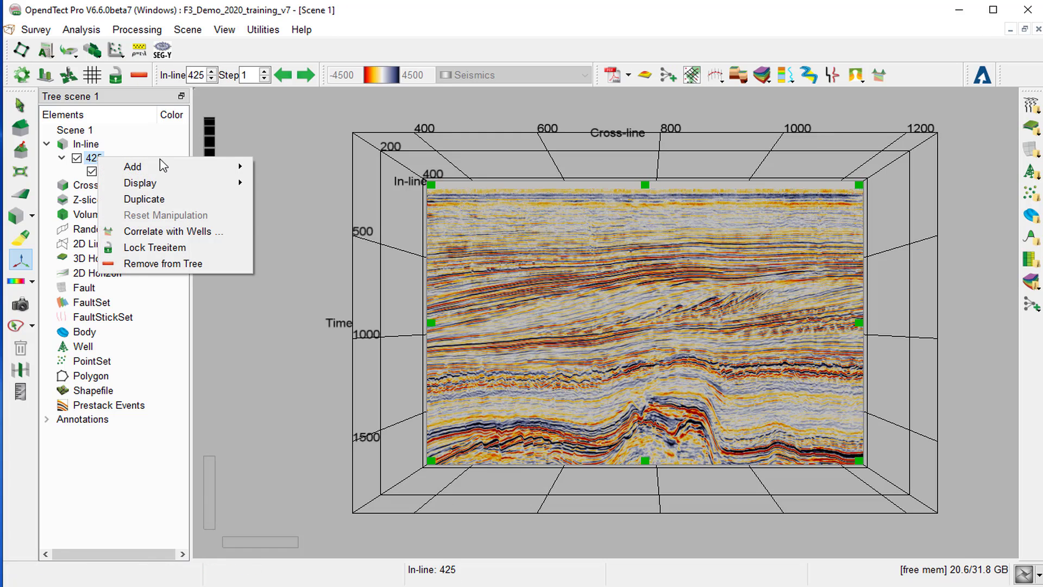
{"action": "mouse_move", "coordinate": [168, 169]}
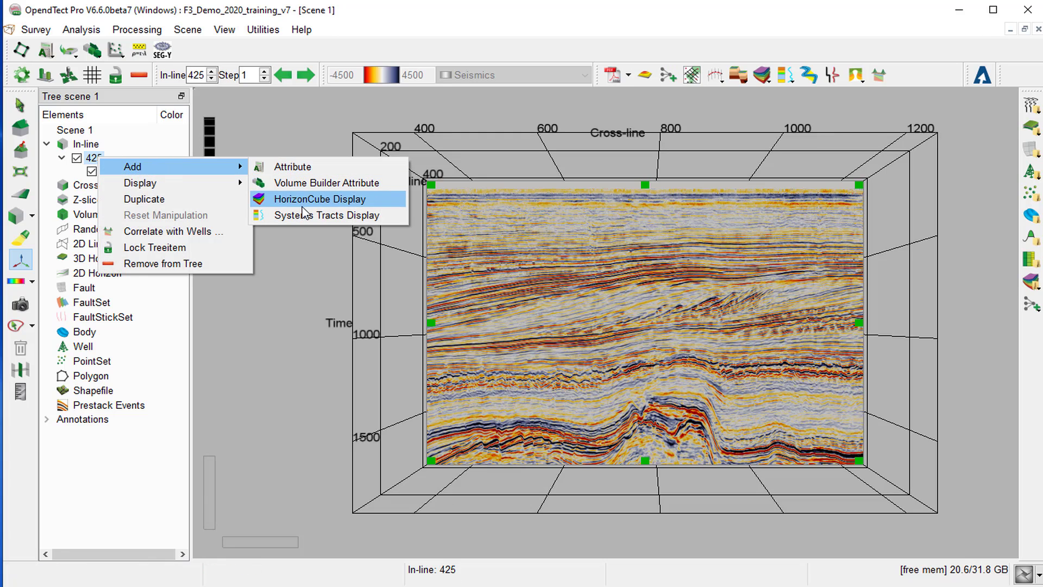
{"action": "left_click", "coordinate": [370, 200]}
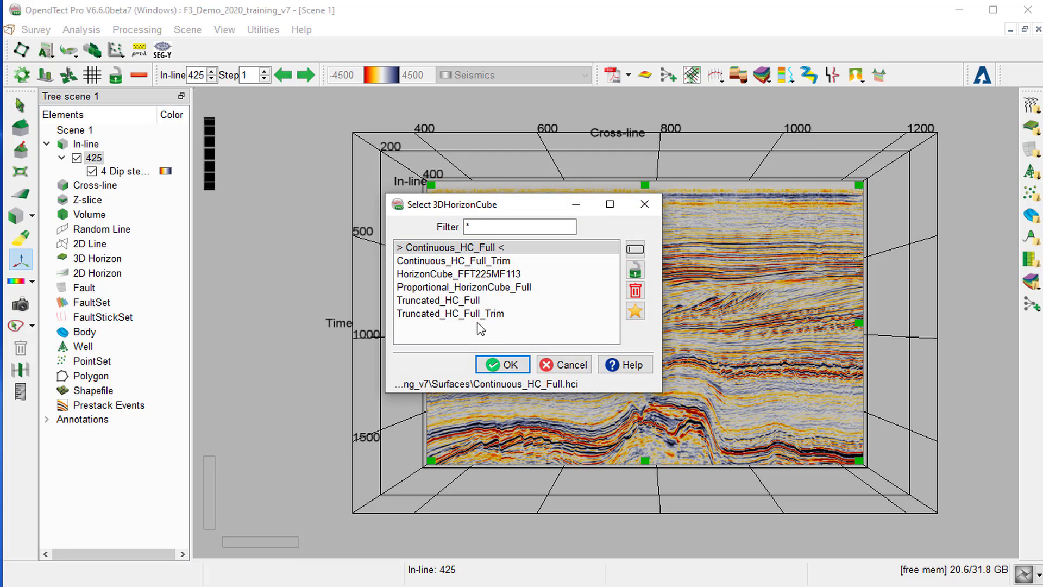
{"action": "left_click", "coordinate": [429, 275]}
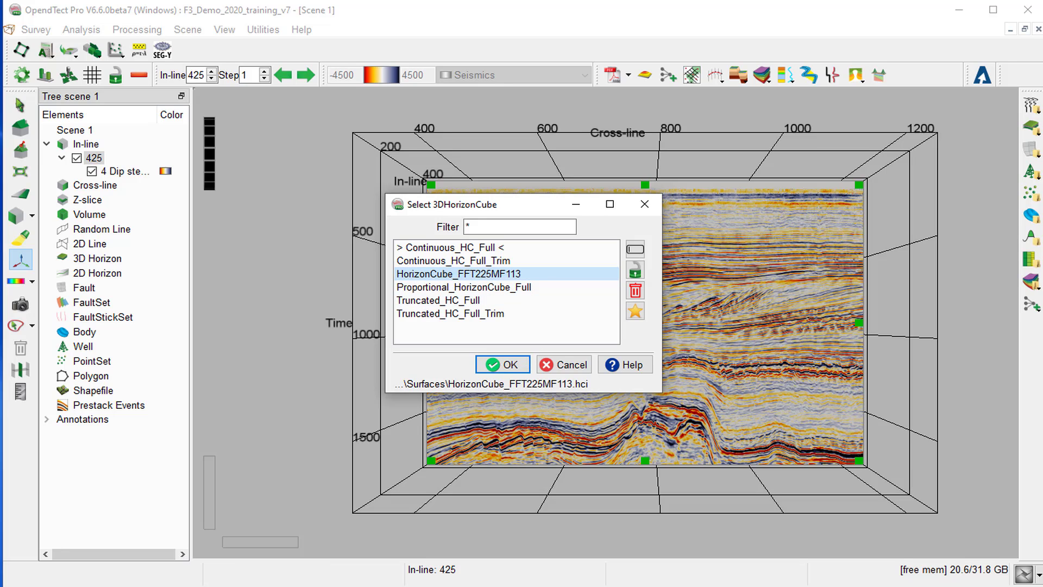
{"action": "left_click", "coordinate": [500, 364]}
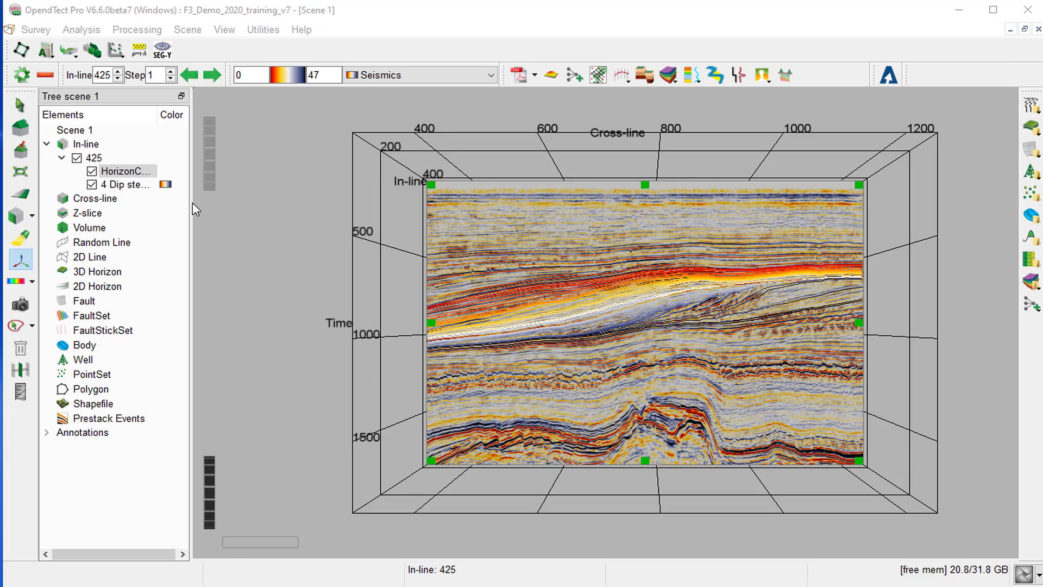
- Examine the display properties of the HorizonCube overlay on in-line 425 and close them unchanged
{"action": "right_click", "coordinate": [119, 173]}
{"action": "mouse_move", "coordinate": [145, 179]}
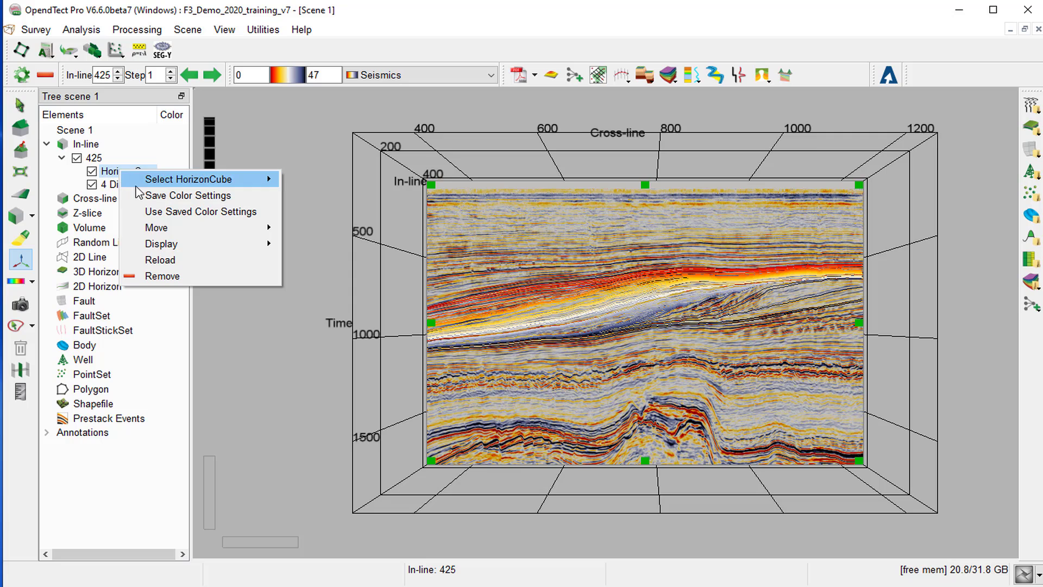
{"action": "mouse_move", "coordinate": [166, 249]}
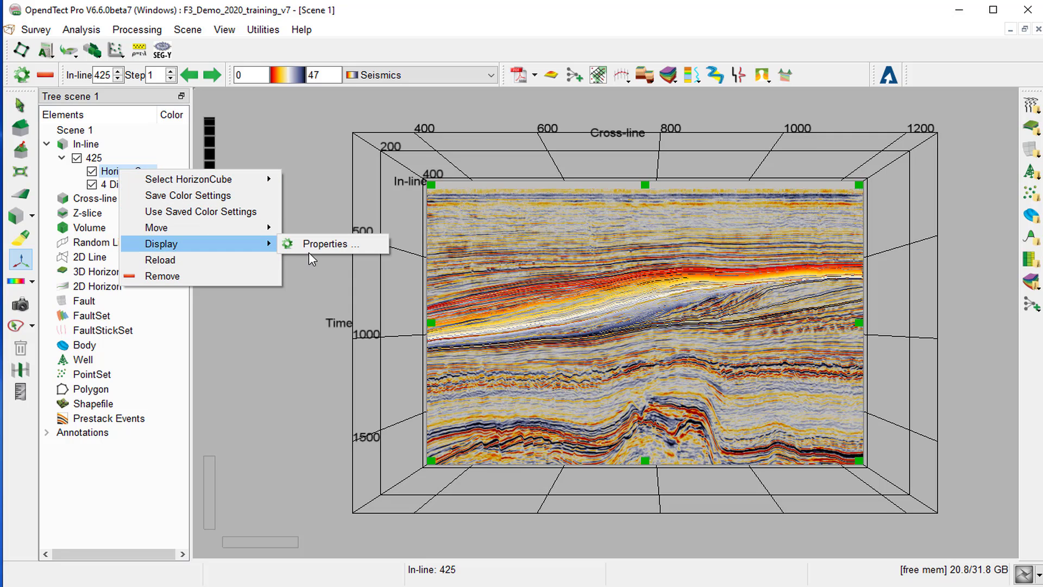
{"action": "left_click", "coordinate": [327, 243]}
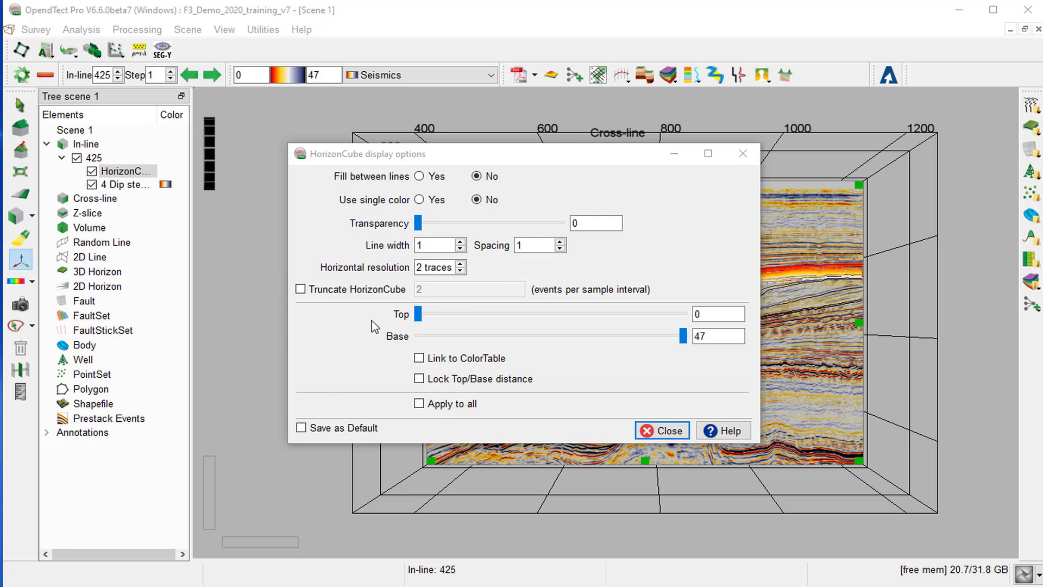
{"action": "left_click", "coordinate": [671, 431]}
{"action": "left_click", "coordinate": [672, 431]}
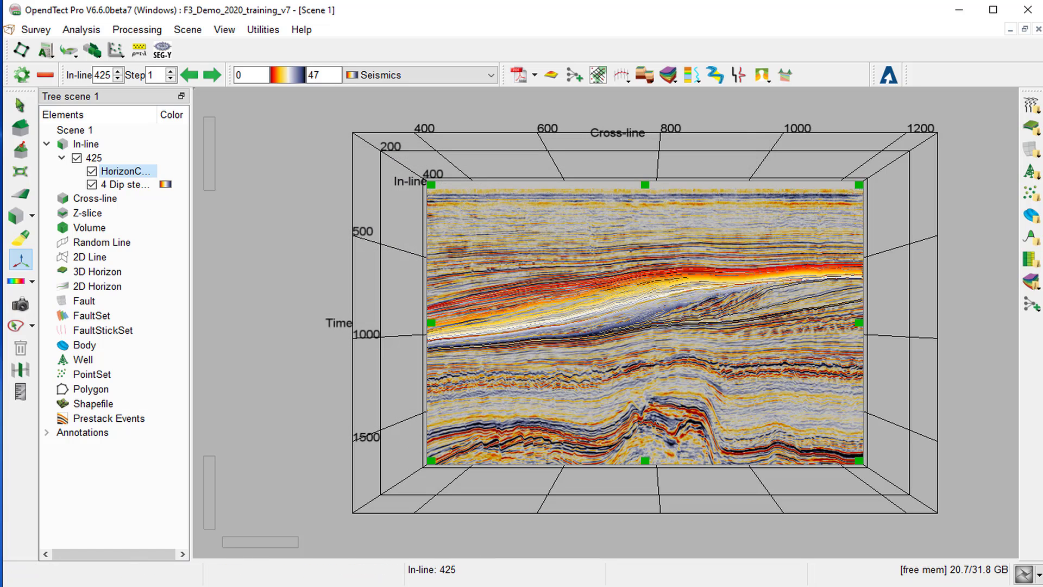
- Open the HorizonCube Slider and move its window away from the displayed seismic section
{"action": "left_click", "coordinate": [610, 146]}
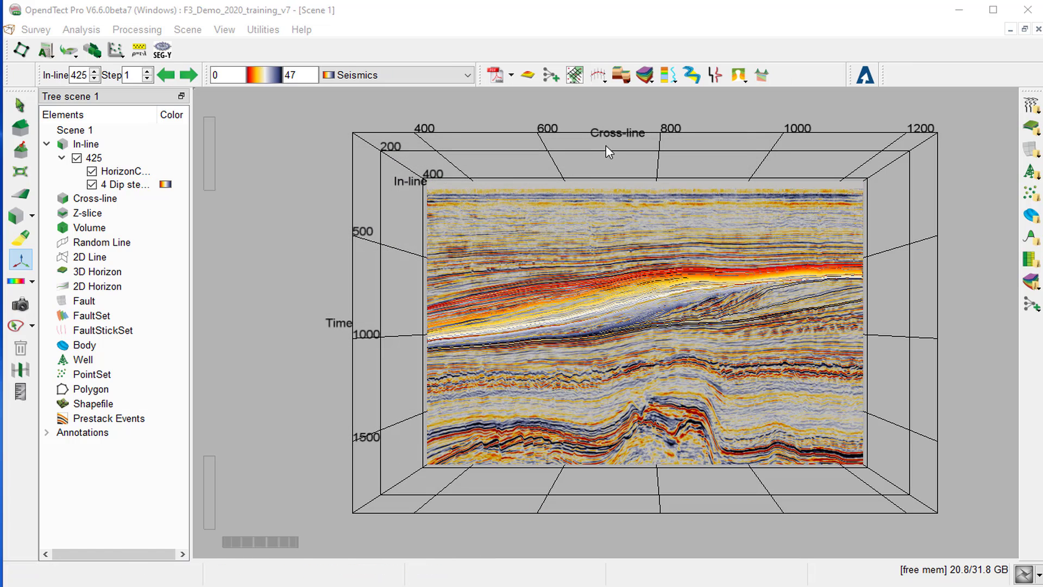
{"action": "left_click", "coordinate": [649, 76]}
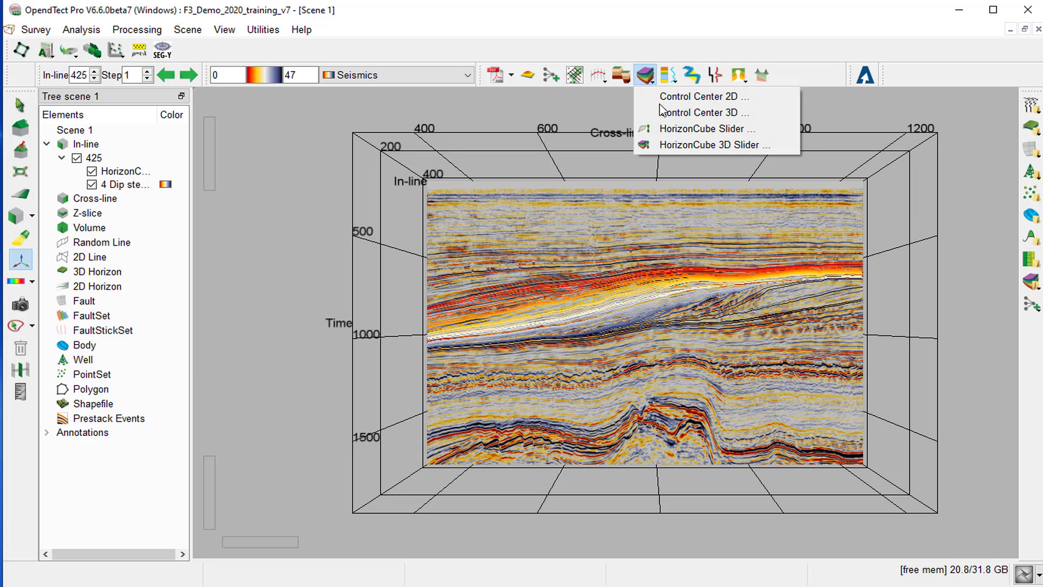
{"action": "left_click", "coordinate": [667, 131]}
{"action": "left_click_drag", "start_coordinate": [305, 161], "coordinate": [221, 191]}
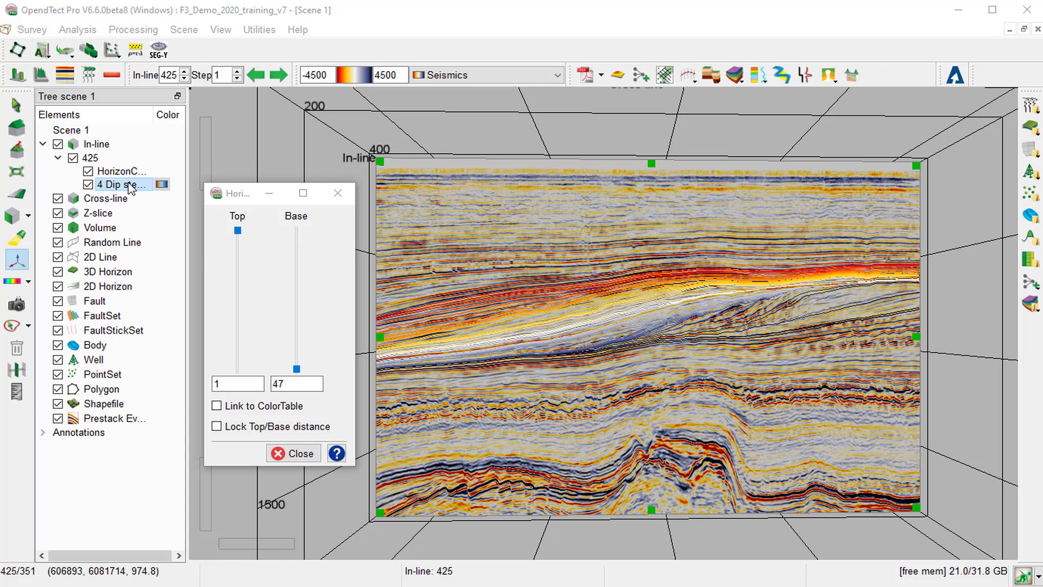
- Apply the Grey scales color table to the 4 Dip steered median filter data on in-line 425
{"action": "left_click", "coordinate": [380, 75]}
{"action": "scroll", "coordinate": [377, 99], "scroll_direction": "up", "scroll_amount": 4}
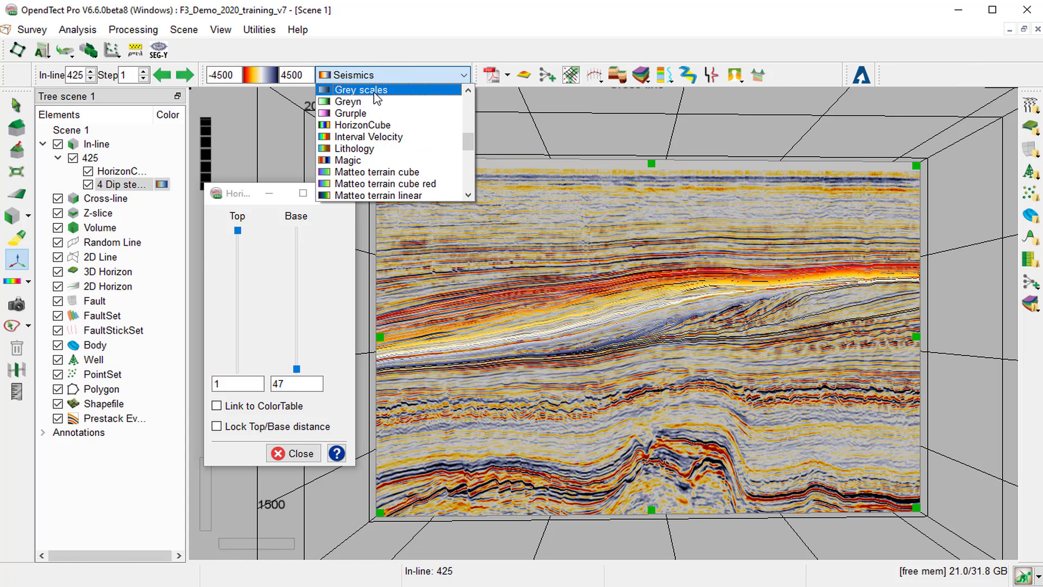
{"action": "left_click", "coordinate": [375, 91]}
- Apply the HorizonCube color table to the HorizonCube overlay on in-line 425
{"action": "left_click", "coordinate": [116, 173]}
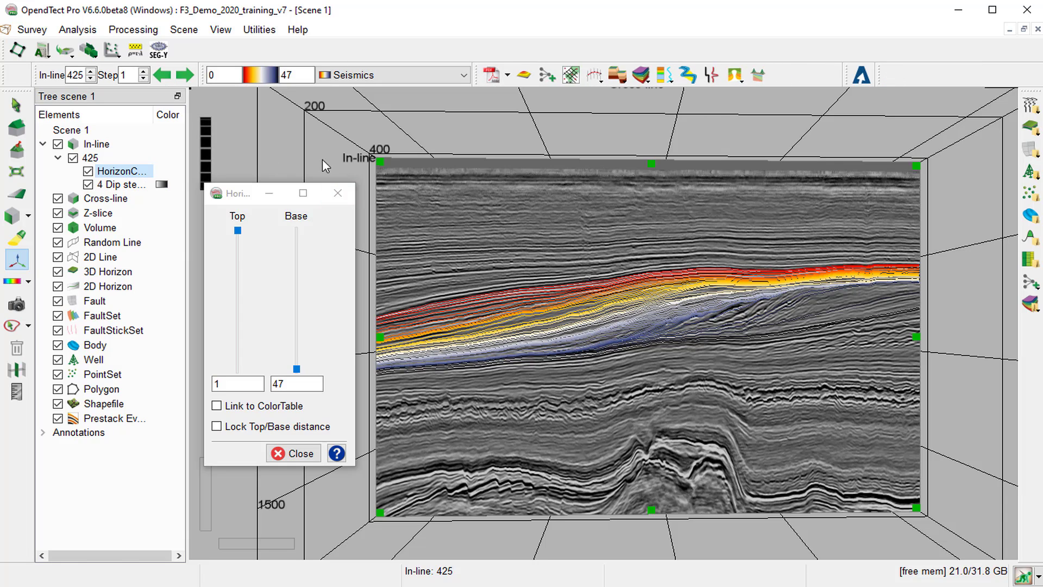
{"action": "left_click", "coordinate": [402, 75]}
{"action": "scroll", "coordinate": [416, 120], "scroll_direction": "up", "scroll_amount": 2}
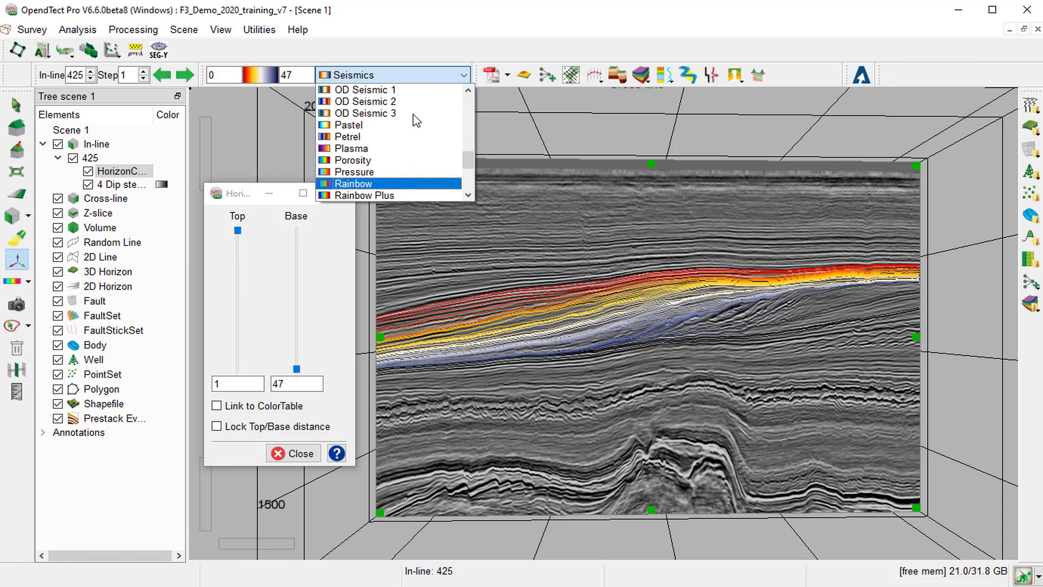
{"action": "scroll", "coordinate": [417, 120], "scroll_direction": "up", "scroll_amount": 5}
{"action": "left_click", "coordinate": [380, 90]}
- Inspect the tracked events on the seismic section by varying the top event in the HorizonCube Slider
{"action": "scroll", "coordinate": [701, 402], "scroll_direction": "up", "scroll_amount": 2}
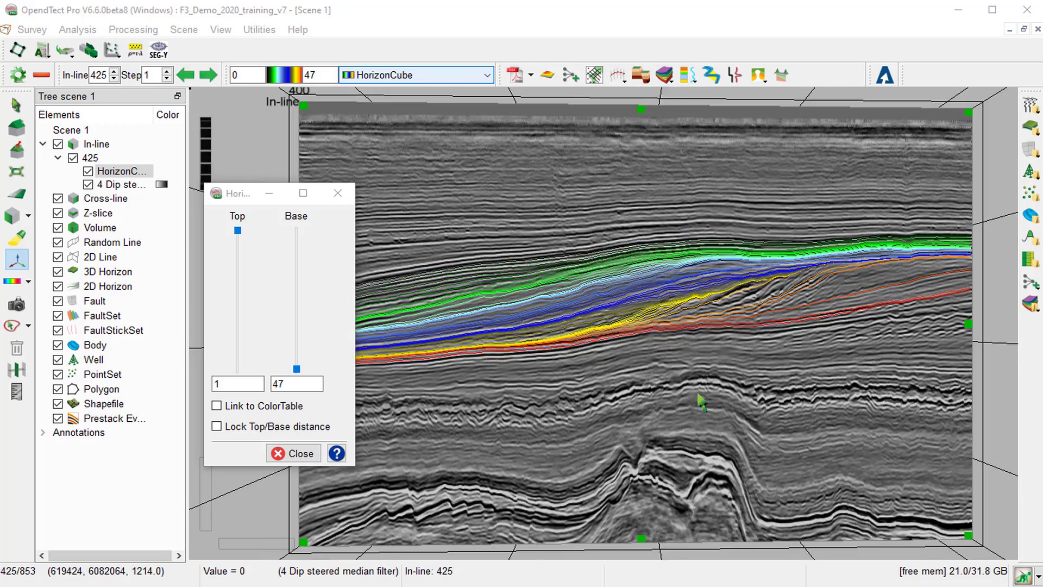
{"action": "scroll", "coordinate": [701, 402], "scroll_direction": "up", "scroll_amount": 4}
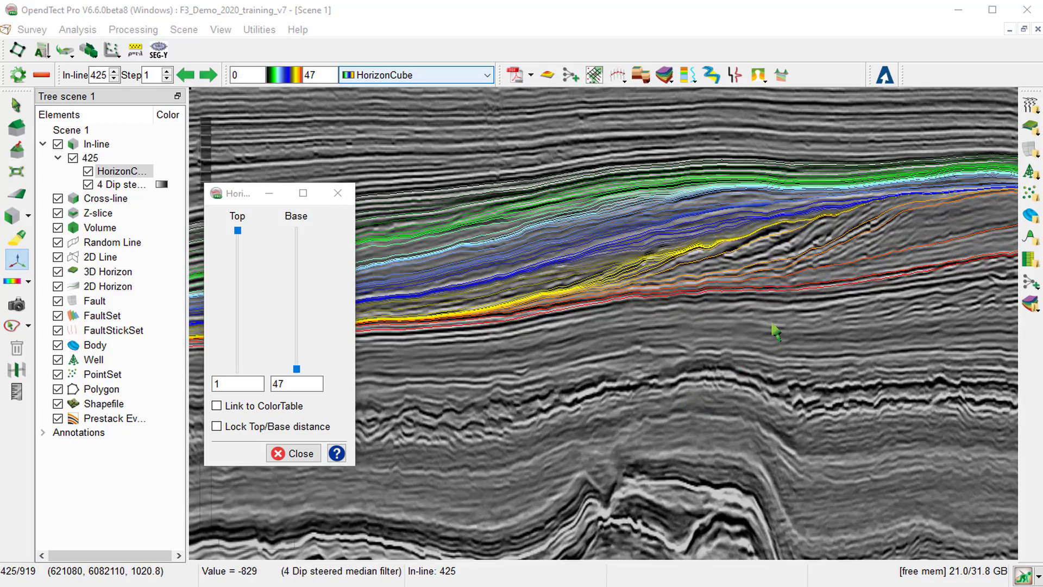
{"action": "middle_click_drag", "start_coordinate": [777, 332], "coordinate": [675, 414]}
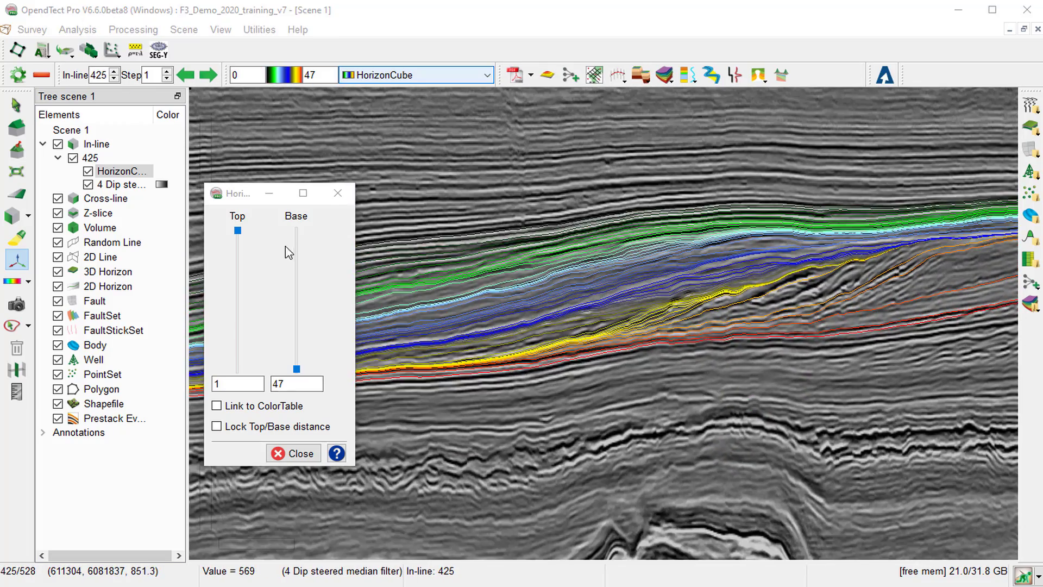
{"action": "left_click", "coordinate": [237, 231]}
{"action": "left_click_drag", "start_coordinate": [238, 232], "coordinate": [238, 243]}
{"action": "left_click_drag", "start_coordinate": [240, 256], "coordinate": [804, 302]}
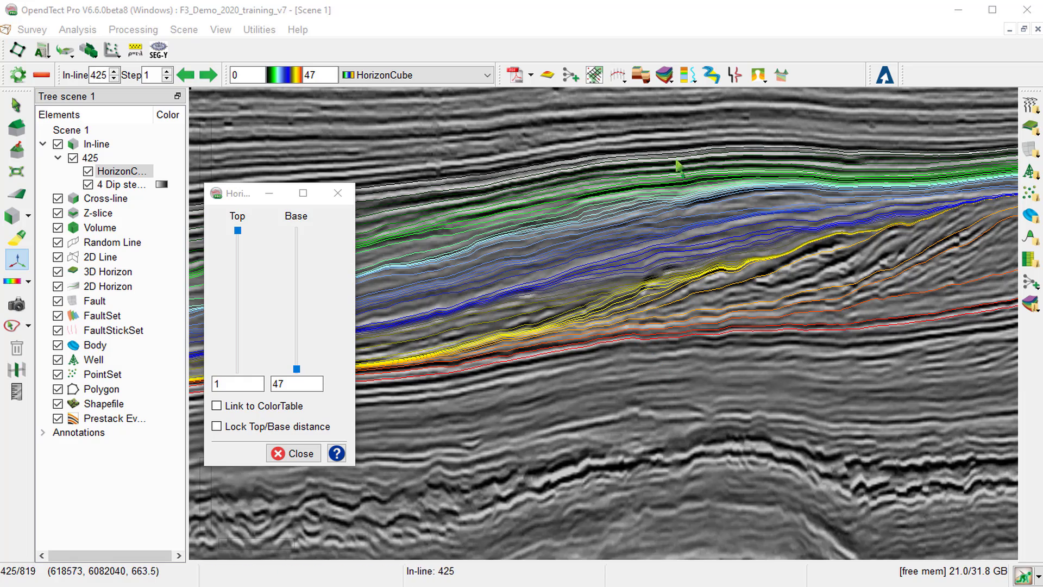
- Start the Add more iterations tool from the HorizonCube 3D Control Center
{"action": "left_click", "coordinate": [667, 78]}
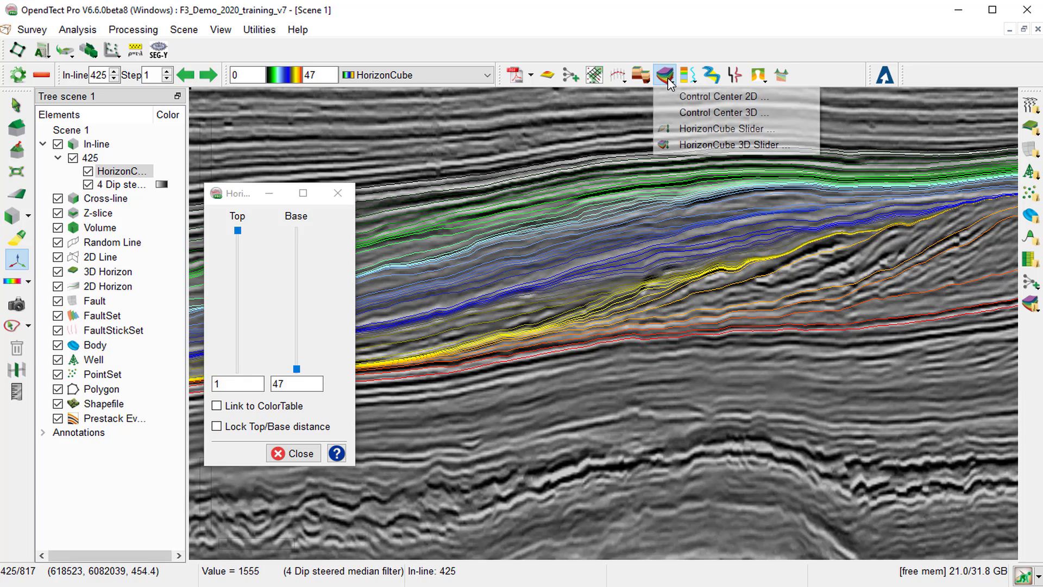
{"action": "left_click", "coordinate": [681, 114]}
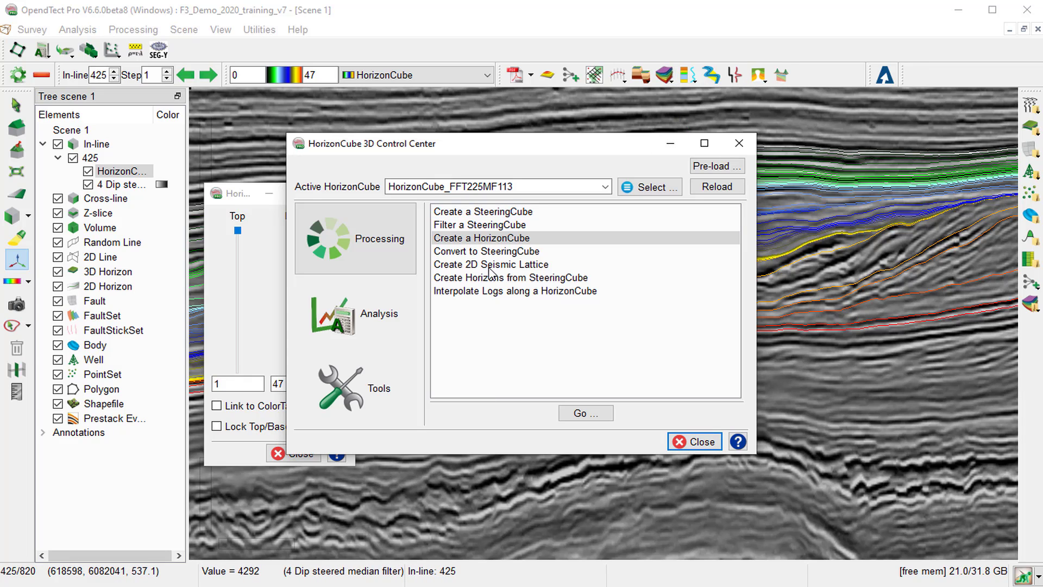
{"action": "left_click", "coordinate": [356, 387]}
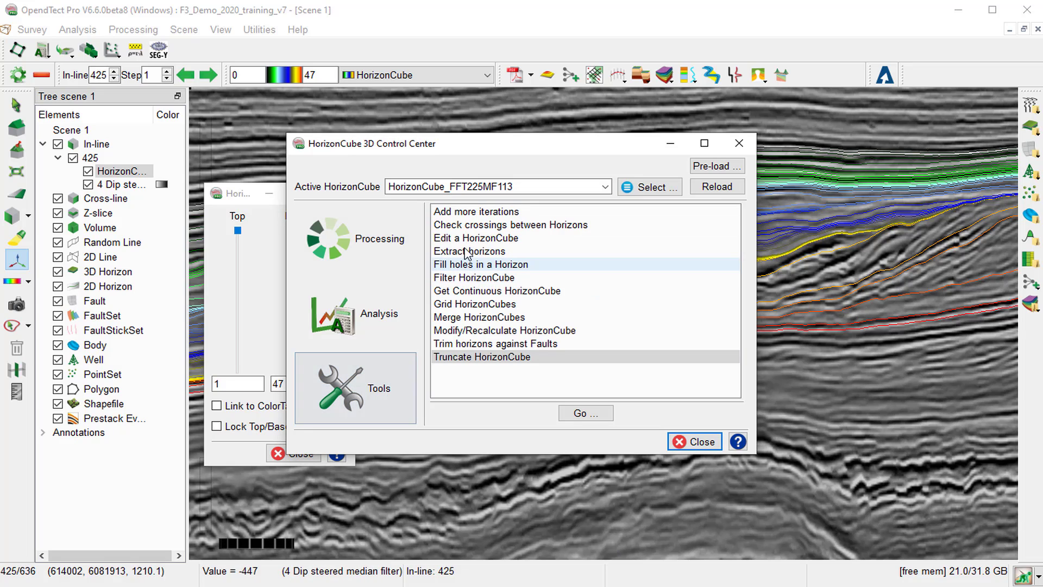
{"action": "left_click", "coordinate": [468, 213]}
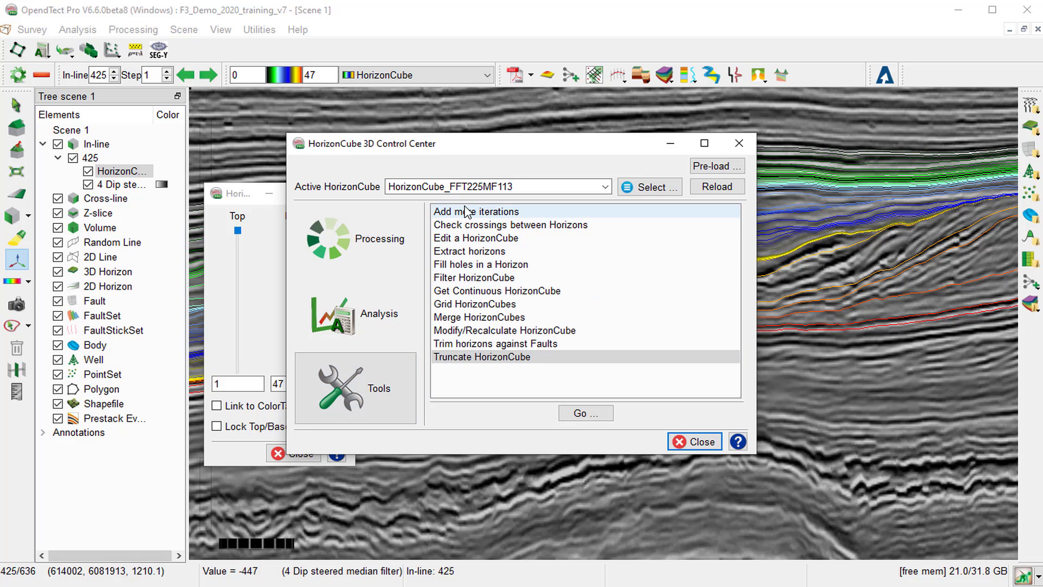
{"action": "left_click", "coordinate": [589, 416]}
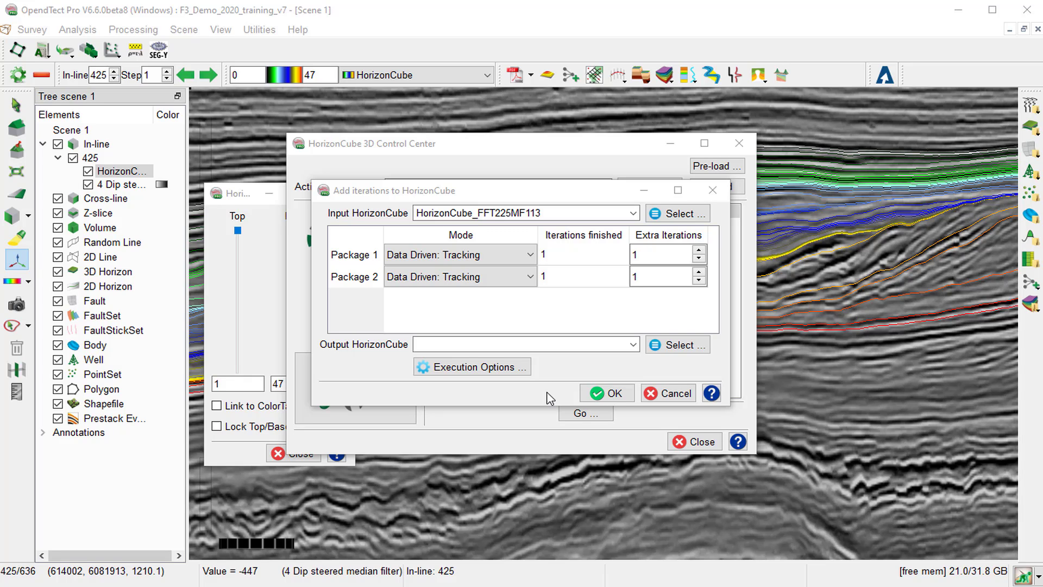
- Run one extra iteration for both packages of HorizonCube_FFT225MF113, output it as HorizonCube_FFT225MF113_2ite, and dismiss the finished progress viewer
{"action": "left_click", "coordinate": [633, 258]}
{"action": "left_click", "coordinate": [671, 273]}
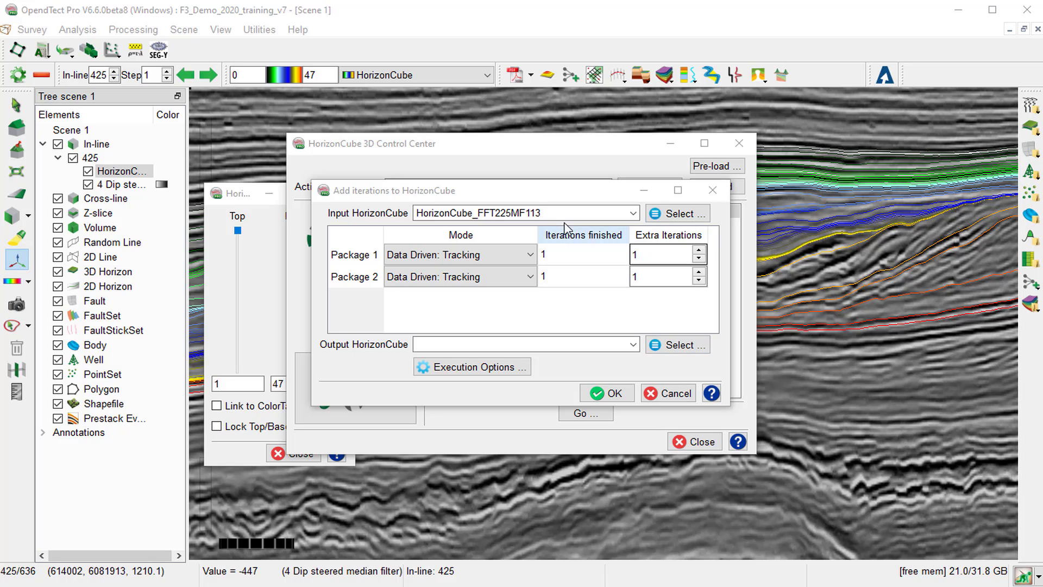
{"action": "left_click_drag", "start_coordinate": [540, 213], "coordinate": [396, 213]}
{"action": "key", "text": "ctrl+c"}
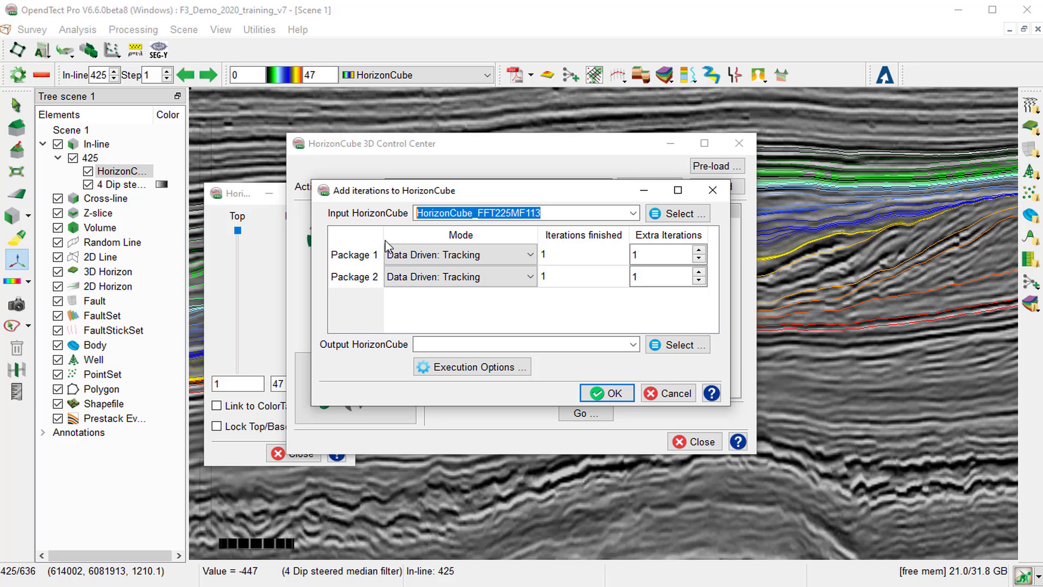
{"action": "left_click", "coordinate": [439, 344]}
{"action": "key", "text": "ctrl+v"}
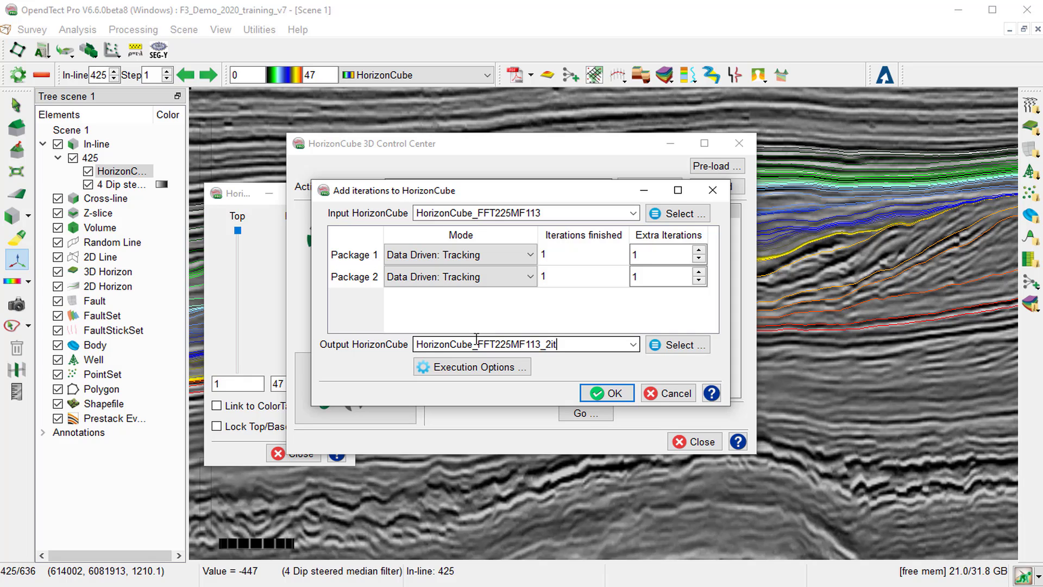
{"action": "type", "text": "_2ite"}
{"action": "left_click", "coordinate": [615, 394]}
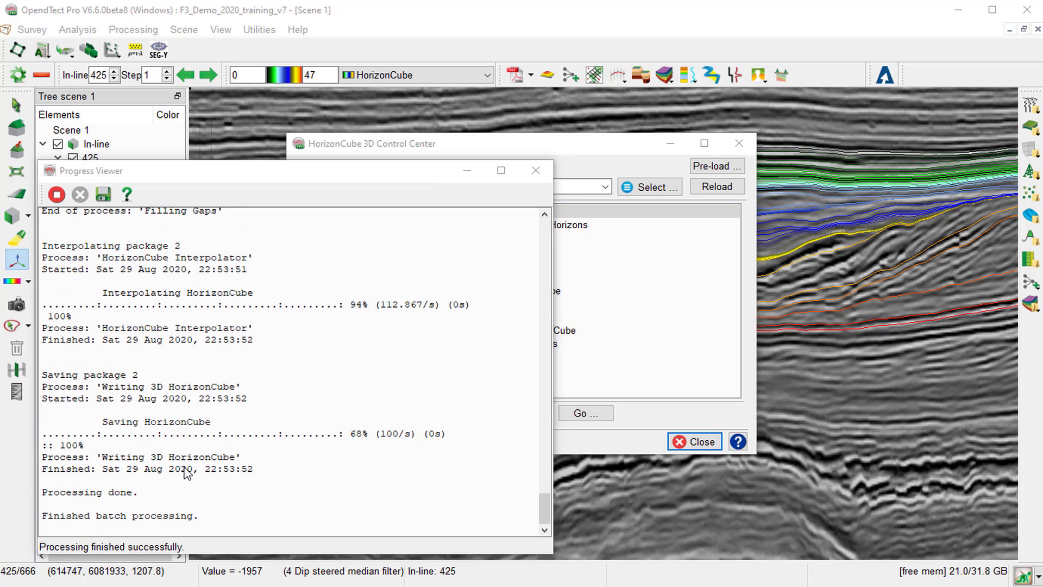
{"action": "left_click", "coordinate": [57, 194]}
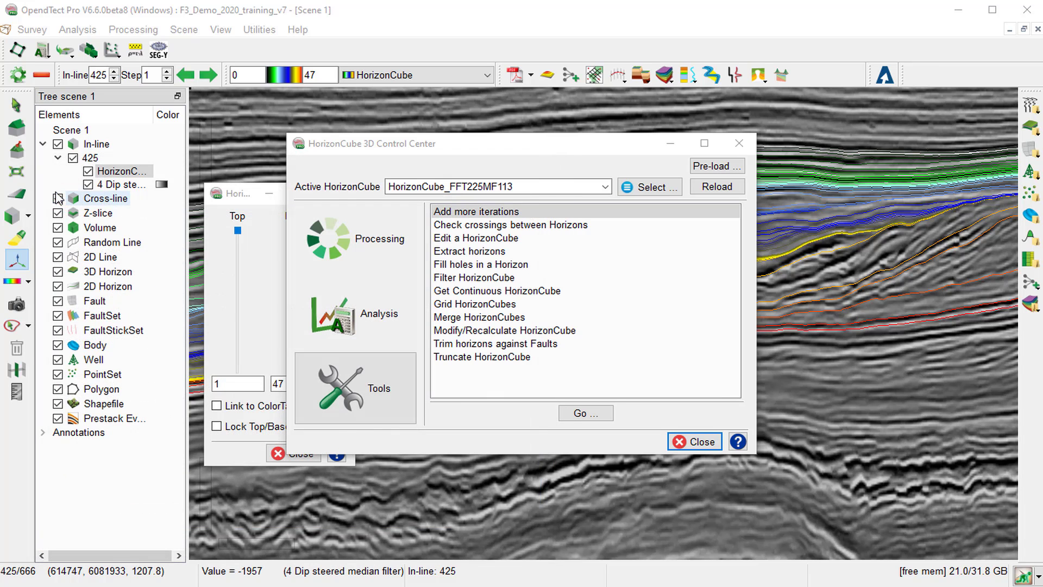
- Close the Control Center and HorizonCube Slider, and switch the overlay on in-line 425 to HorizonCube_FFT225MF113_2it
{"action": "left_click", "coordinate": [699, 442]}
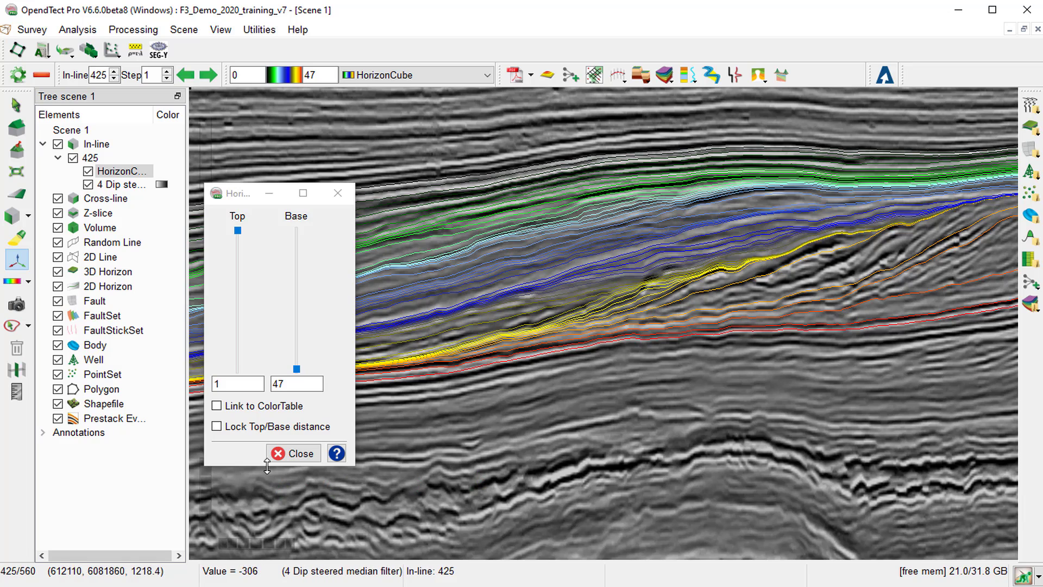
{"action": "left_click", "coordinate": [288, 453]}
{"action": "left_click", "coordinate": [117, 173]}
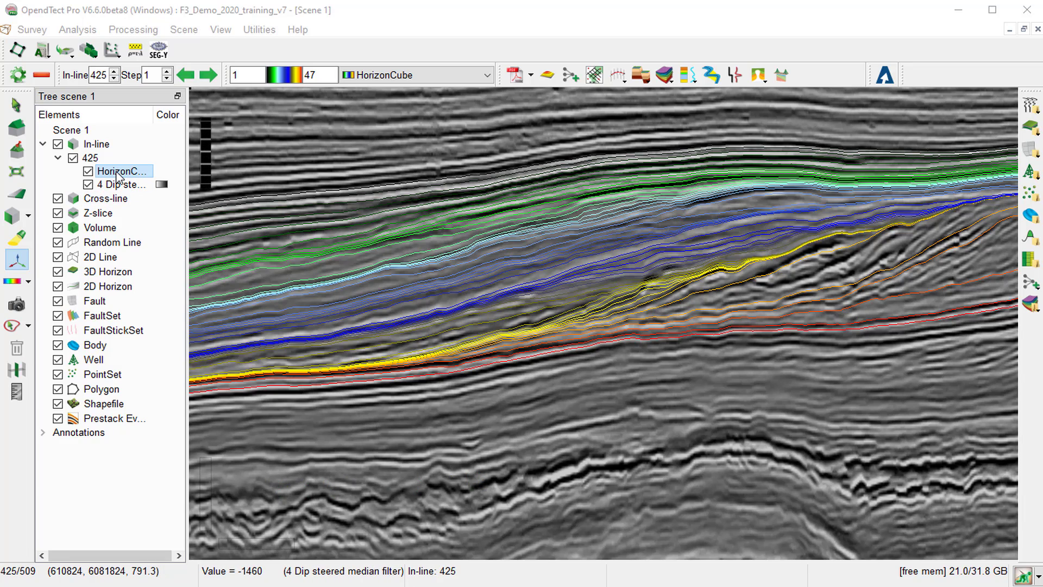
{"action": "right_click", "coordinate": [116, 173]}
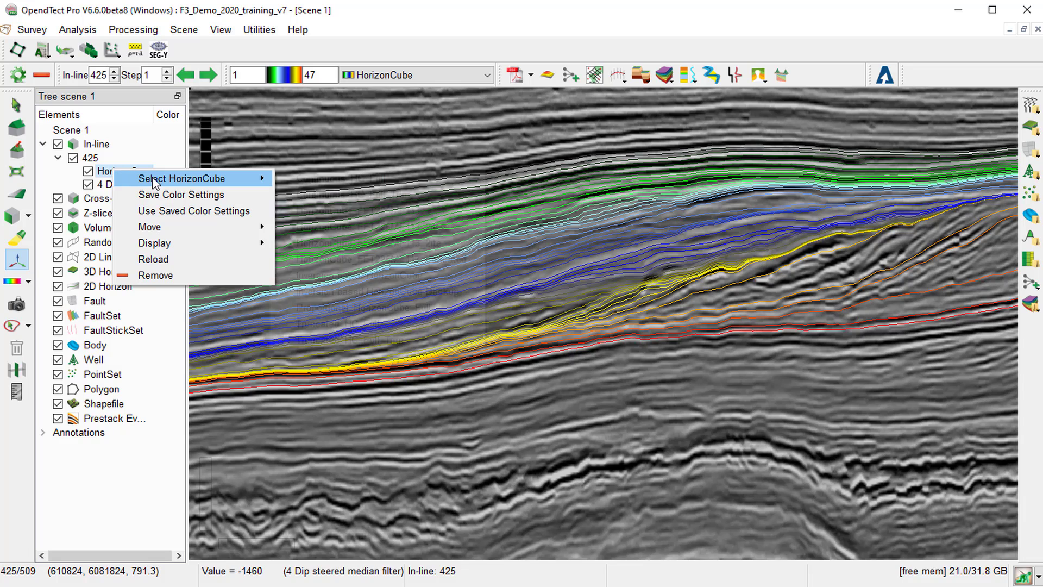
{"action": "mouse_move", "coordinate": [154, 179]}
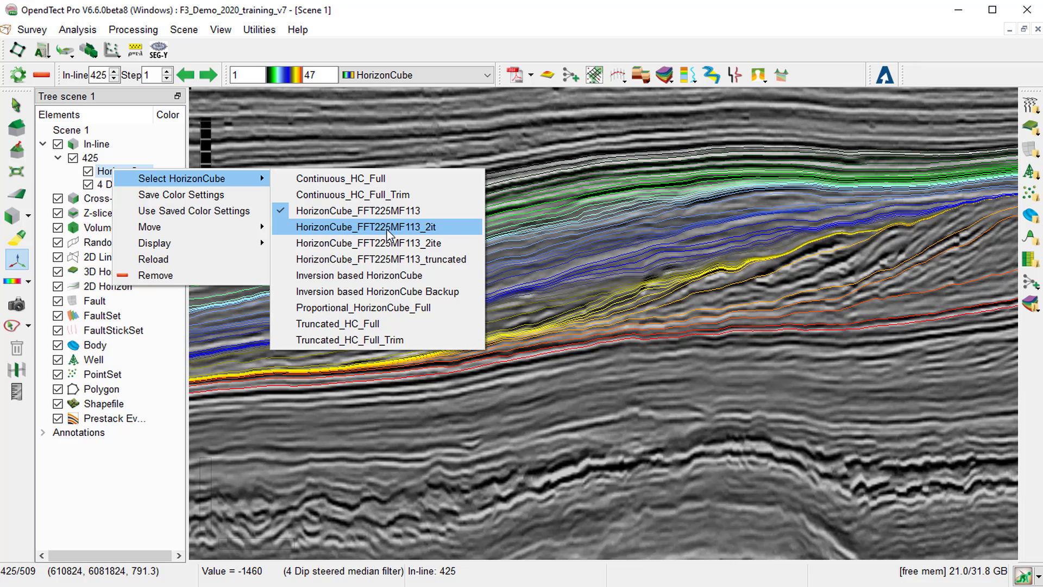
{"action": "left_click", "coordinate": [435, 226]}
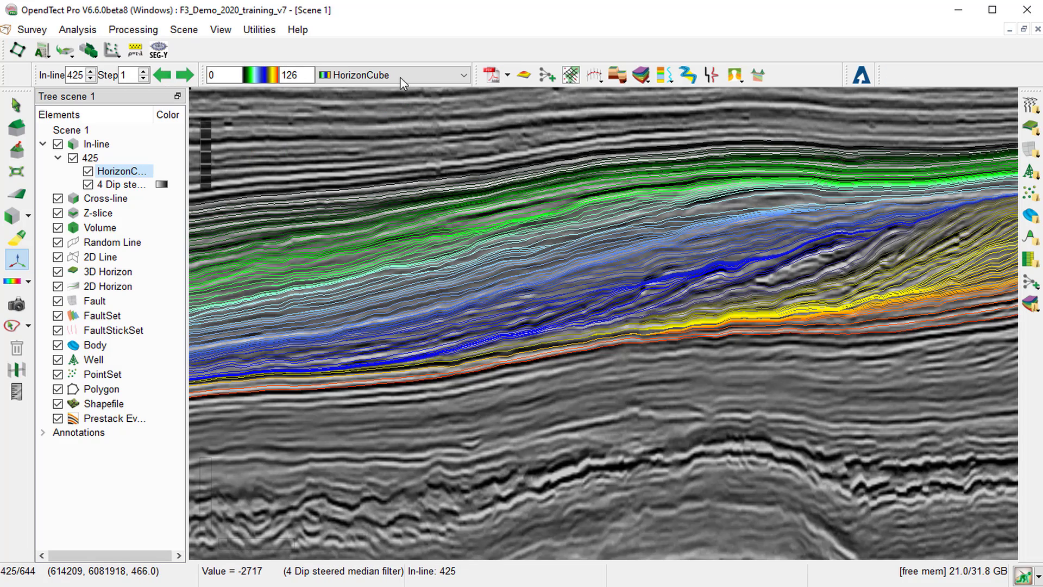
- Choose another color table for the two-iteration HorizonCube overlay on in-line 425
{"action": "left_click", "coordinate": [400, 77]}
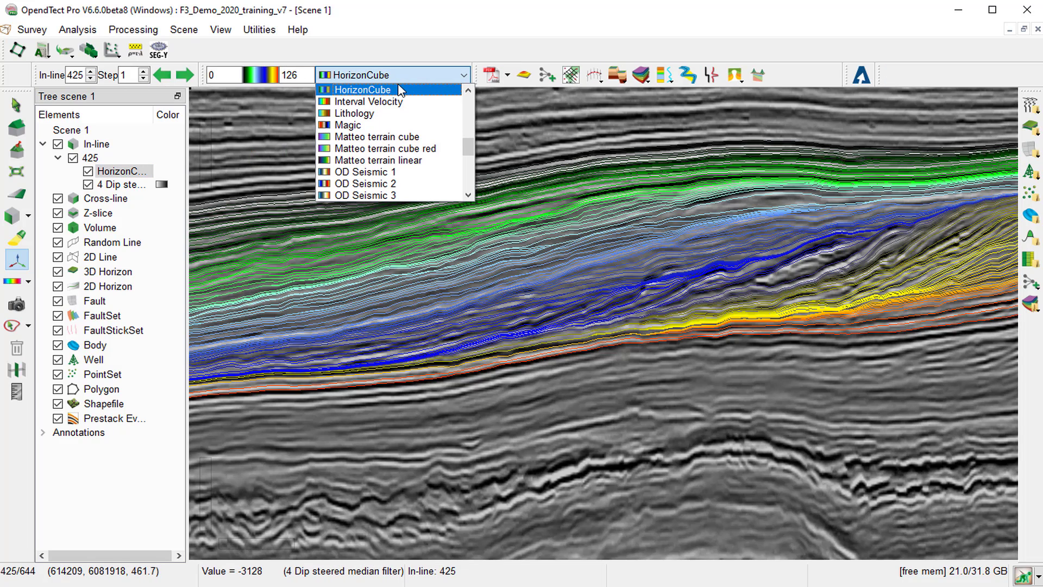
{"action": "scroll", "coordinate": [397, 125], "scroll_direction": "down", "scroll_amount": 2}
{"action": "left_click", "coordinate": [383, 193]}
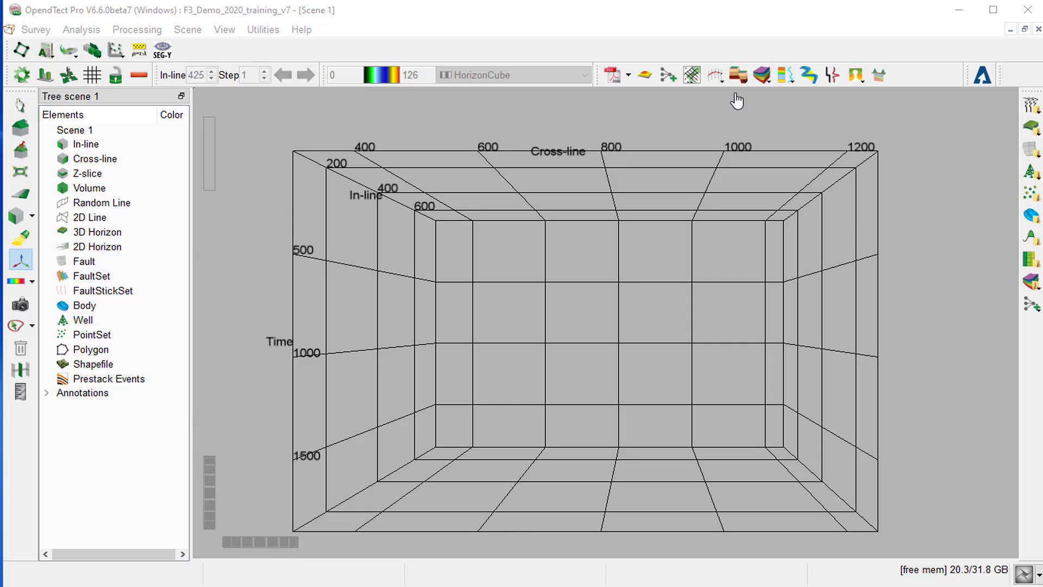
- Start creating a new 3D HorizonCube from the HorizonCube 3D Control Center's processing tasks
{"action": "left_click", "coordinate": [767, 79]}
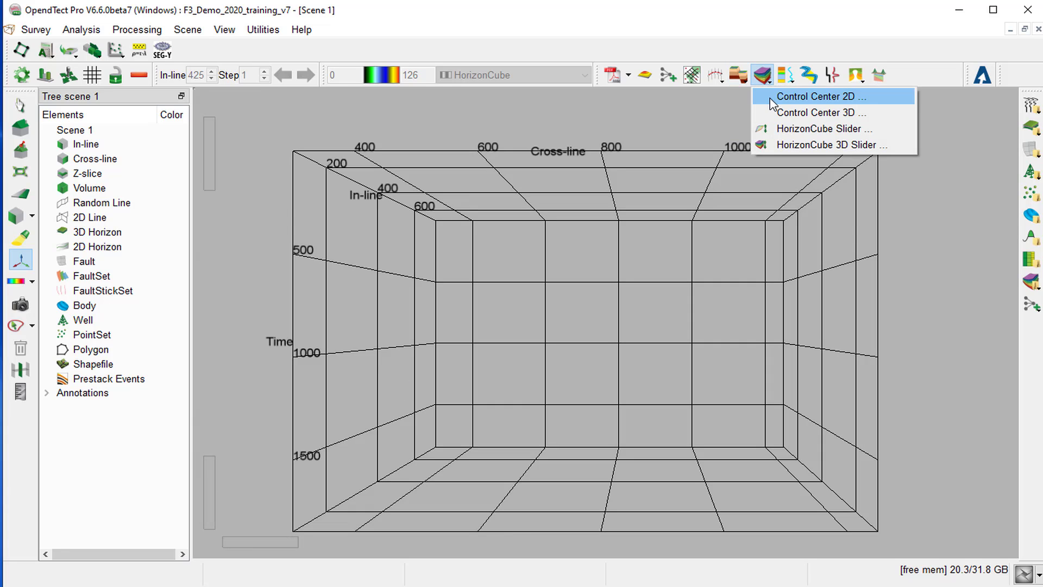
{"action": "left_click", "coordinate": [787, 113]}
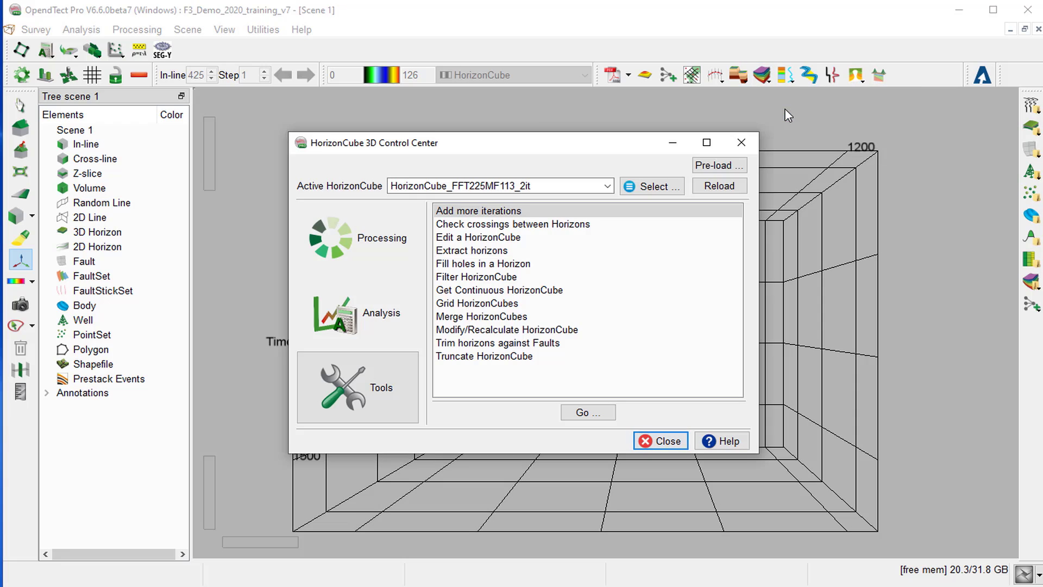
{"action": "left_click", "coordinate": [378, 247]}
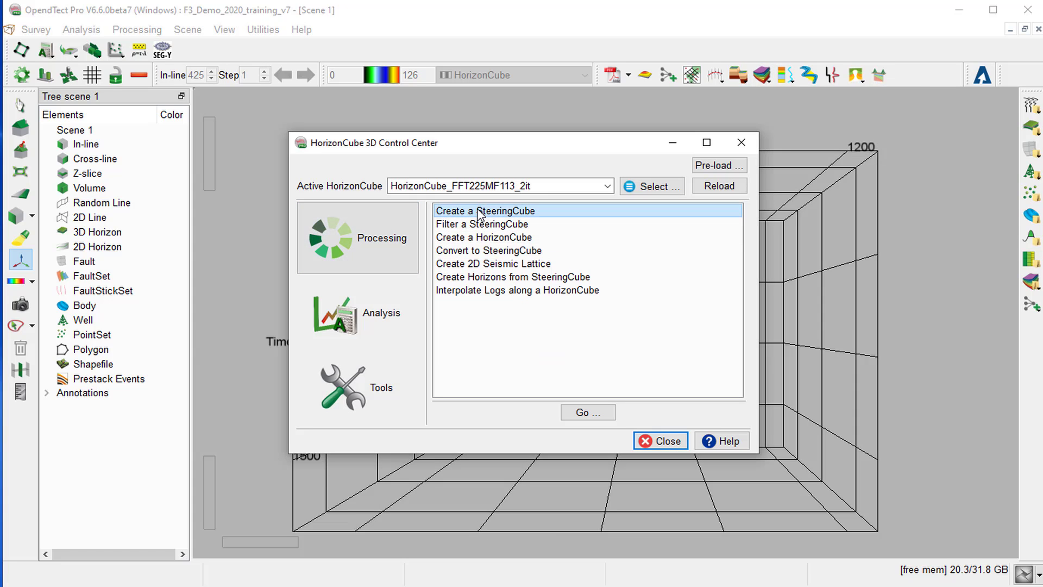
{"action": "left_click", "coordinate": [477, 237]}
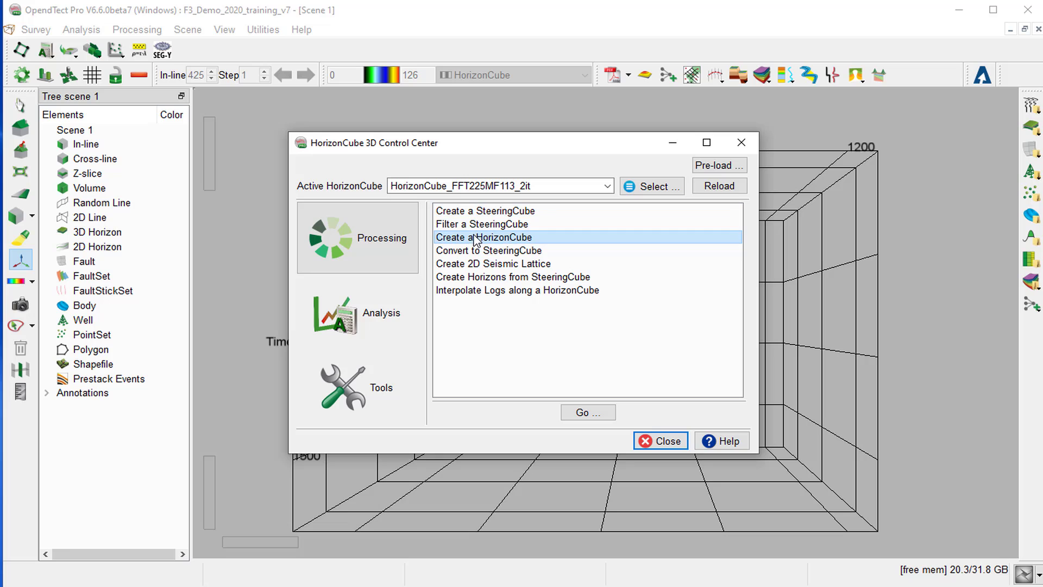
{"action": "left_click", "coordinate": [586, 414]}
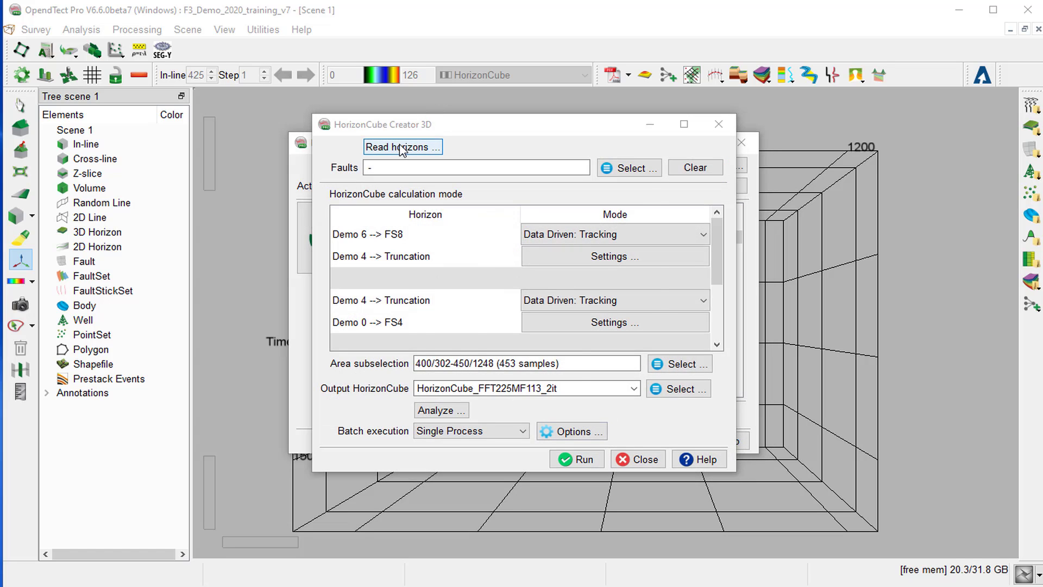
- Read the horizons Demo 6 --> FS8, Demo 4 --> Truncation and Demo 0 --> FS4 into the HorizonCube Creator
{"action": "left_click", "coordinate": [399, 147]}
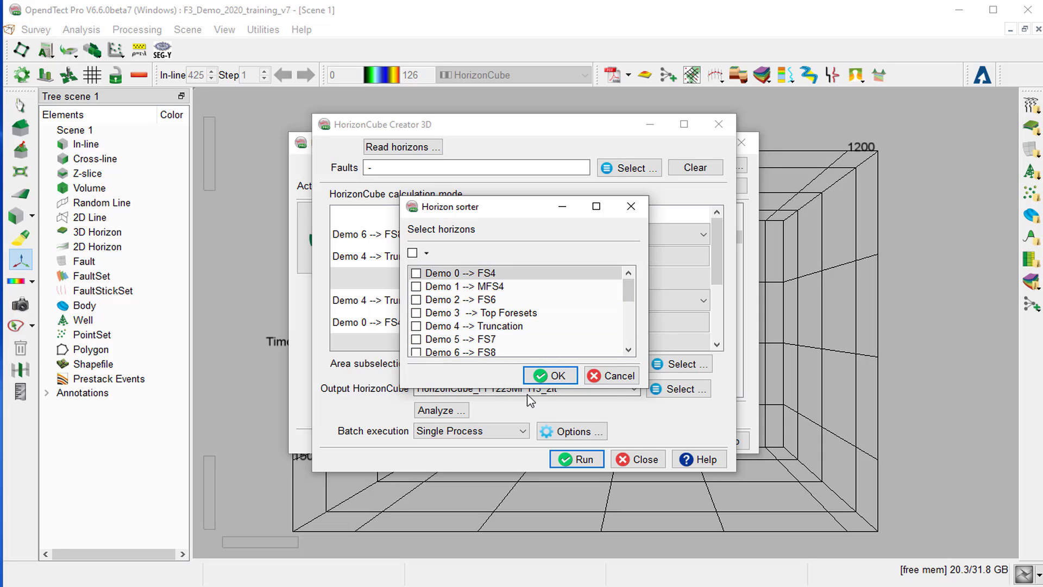
{"action": "scroll", "coordinate": [489, 326], "scroll_direction": "down", "scroll_amount": 1}
{"action": "left_click", "coordinate": [549, 375]}
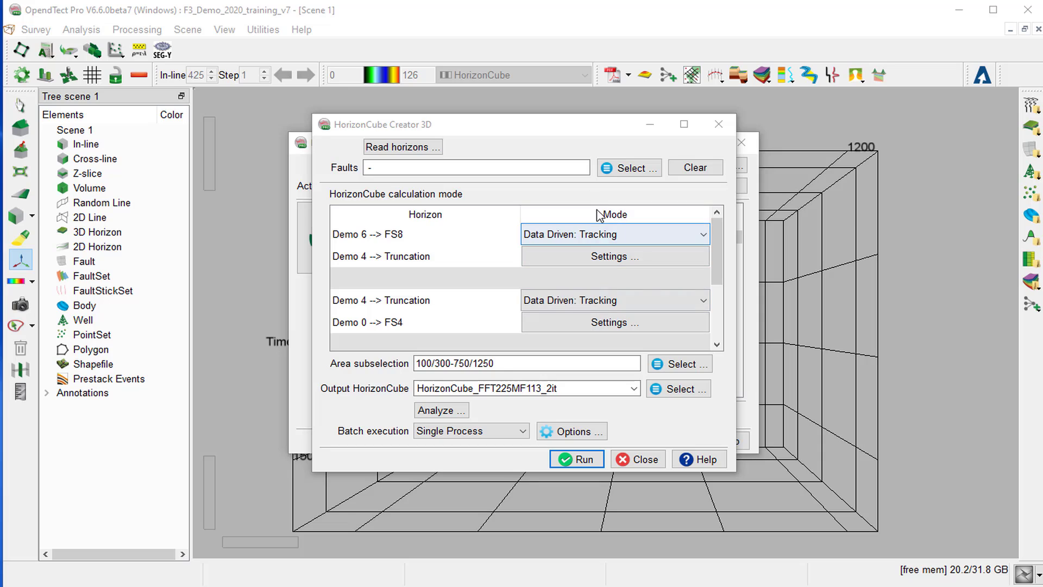
- Set the Demo 6 --> FS8 to Demo 4 --> Truncation package to Data Driven: Inversion and open its settings
{"action": "left_click", "coordinate": [623, 233]}
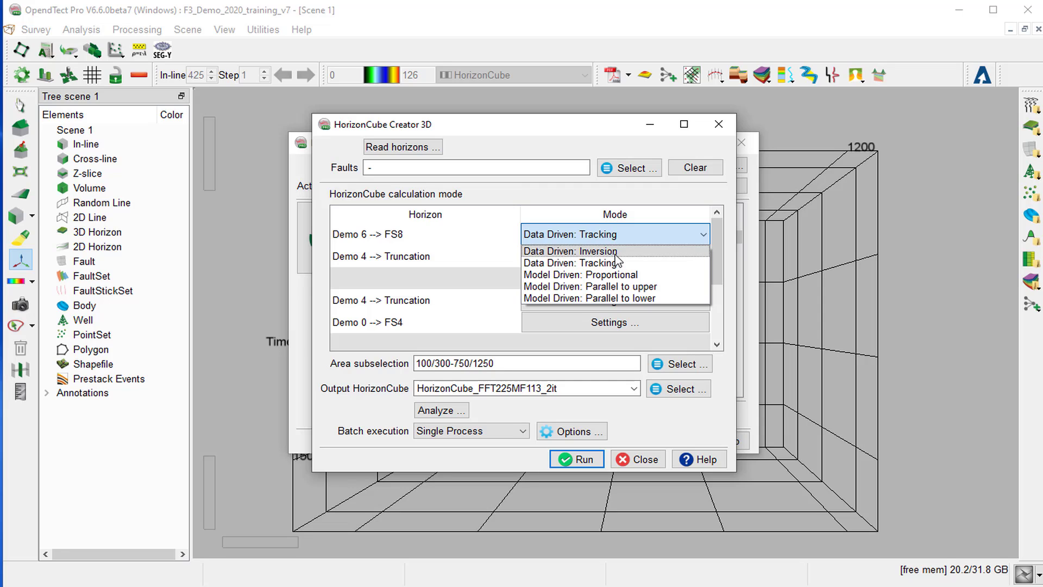
{"action": "left_click", "coordinate": [617, 252]}
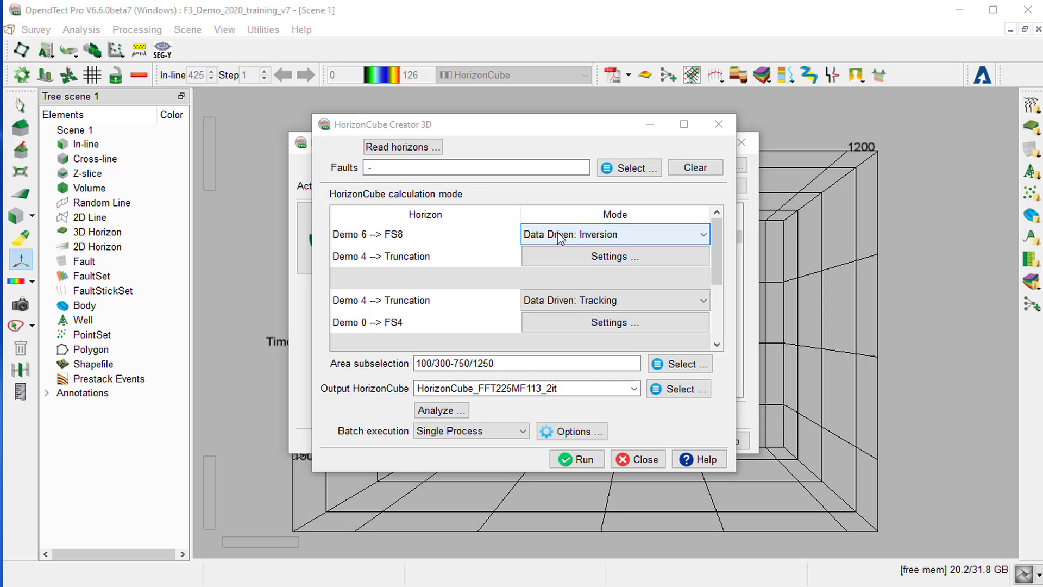
{"action": "left_click", "coordinate": [572, 261]}
{"action": "left_click", "coordinate": [570, 265]}
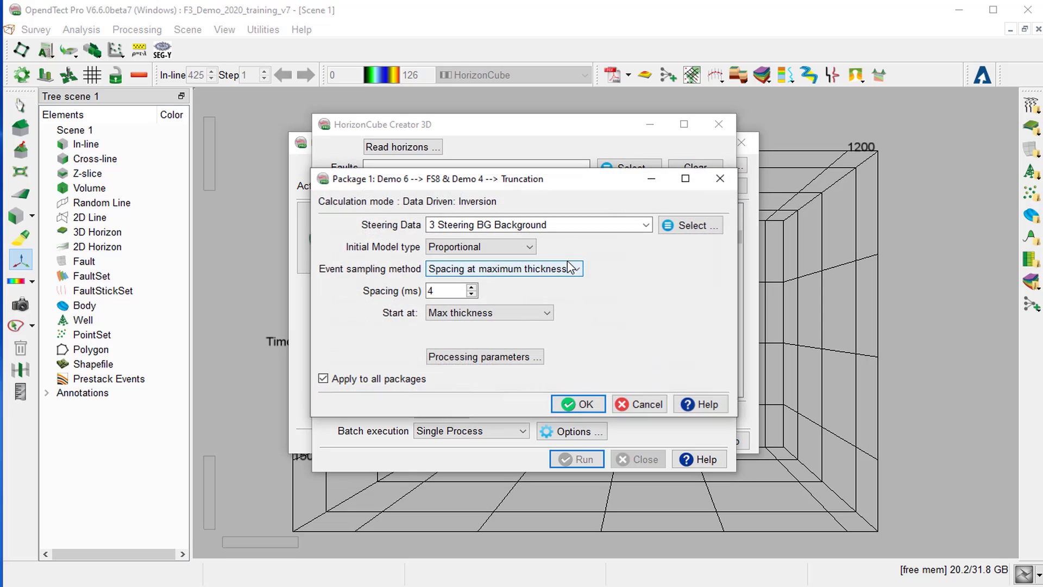
- Use PCA_111 as the steering data for all packages and review the inversion processing parameters
{"action": "left_click", "coordinate": [704, 226]}
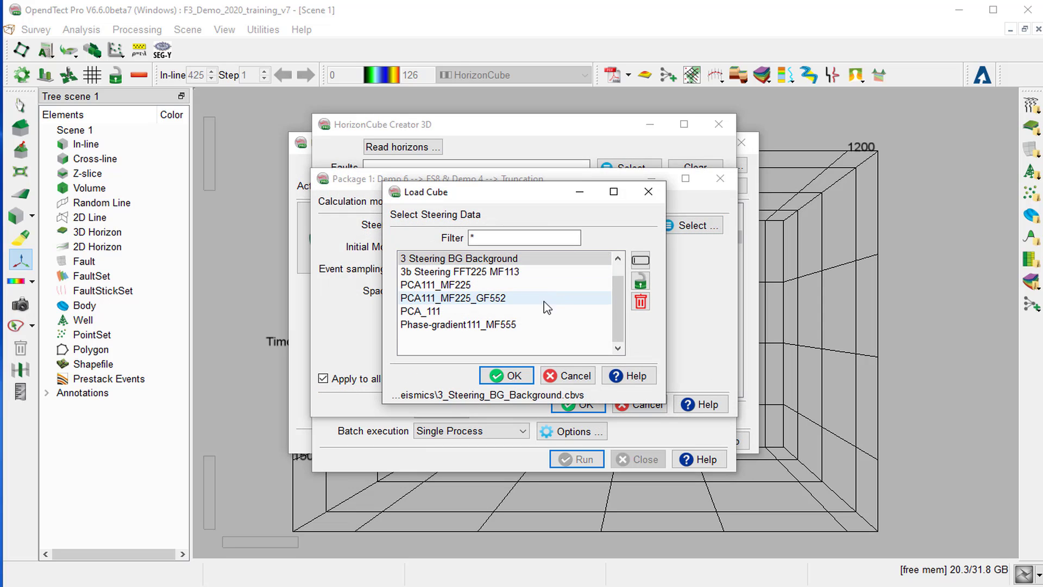
{"action": "left_click", "coordinate": [429, 311]}
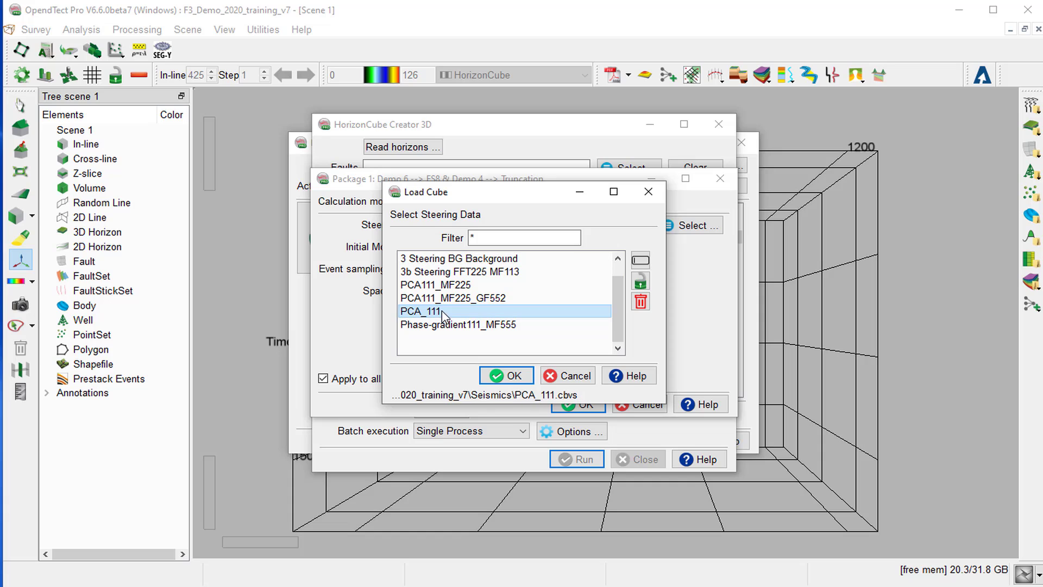
{"action": "left_click", "coordinate": [506, 375]}
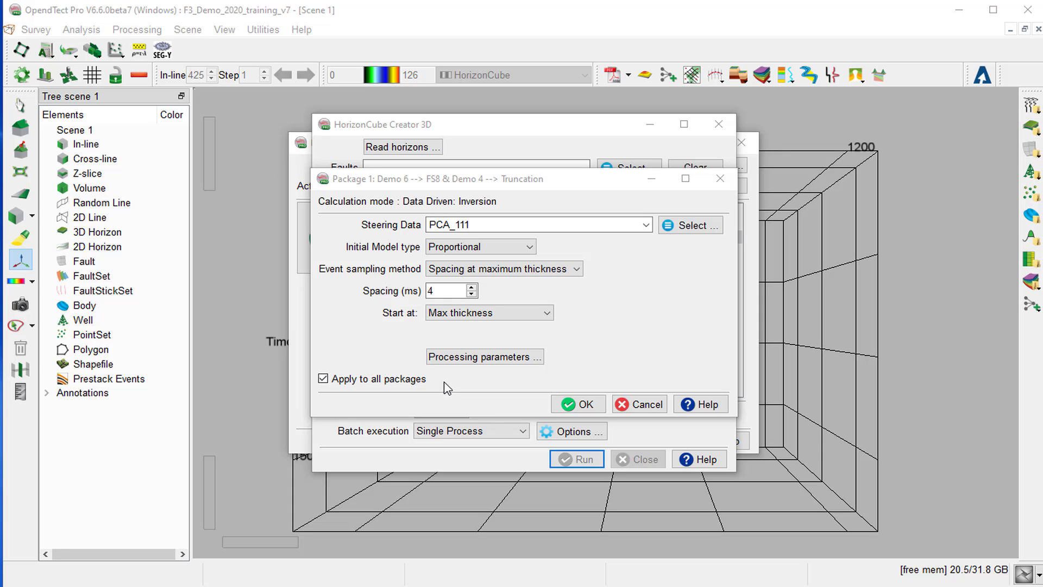
{"action": "left_click", "coordinate": [522, 358]}
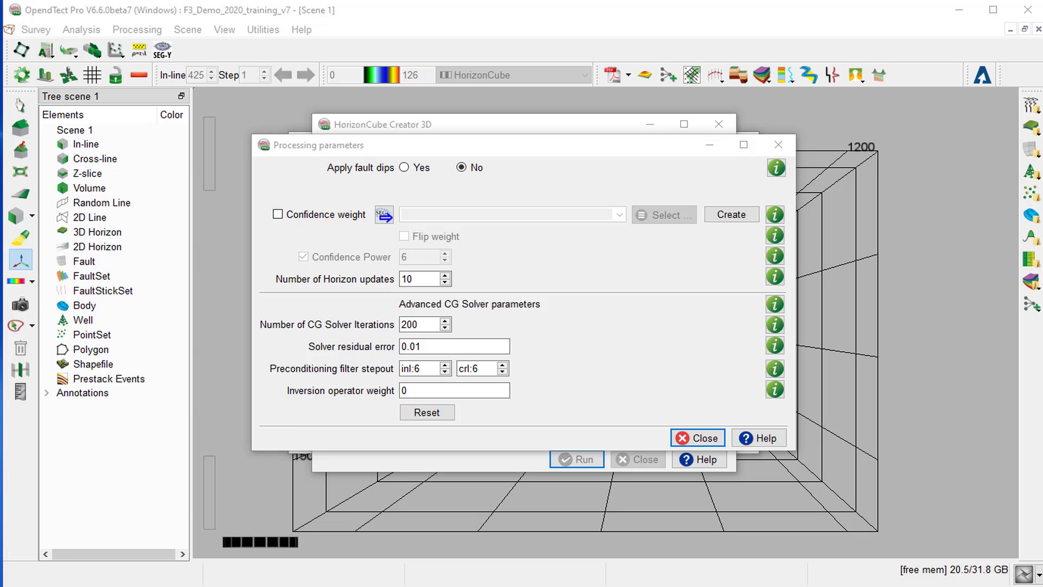
{"action": "left_click", "coordinate": [719, 438]}
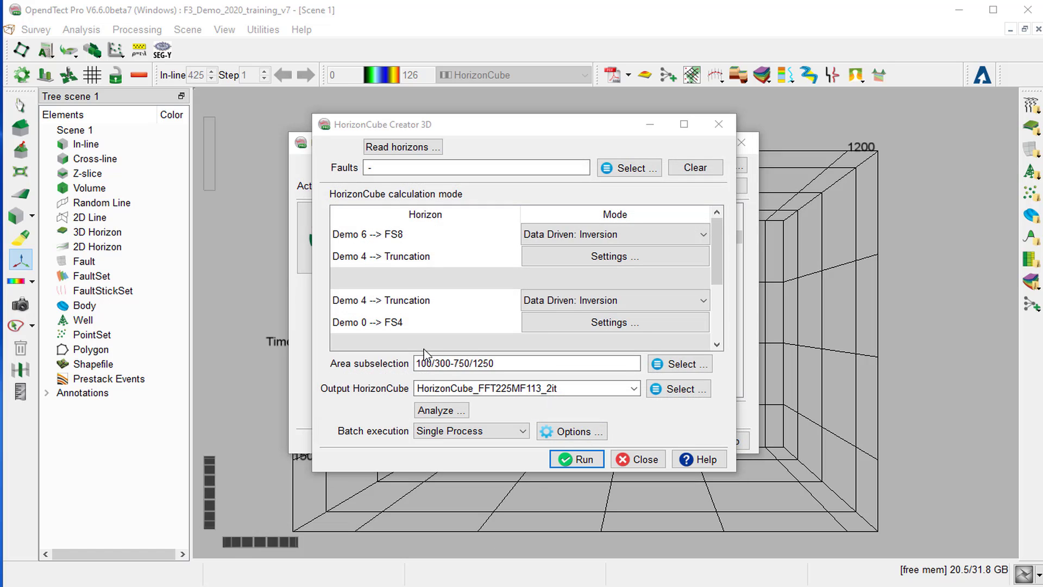
- Restrict the HorizonCube calculation area to in-lines 400 to 450
{"action": "left_click", "coordinate": [681, 363]}
{"action": "left_click", "coordinate": [486, 286]}
{"action": "double_click", "coordinate": [487, 287]}
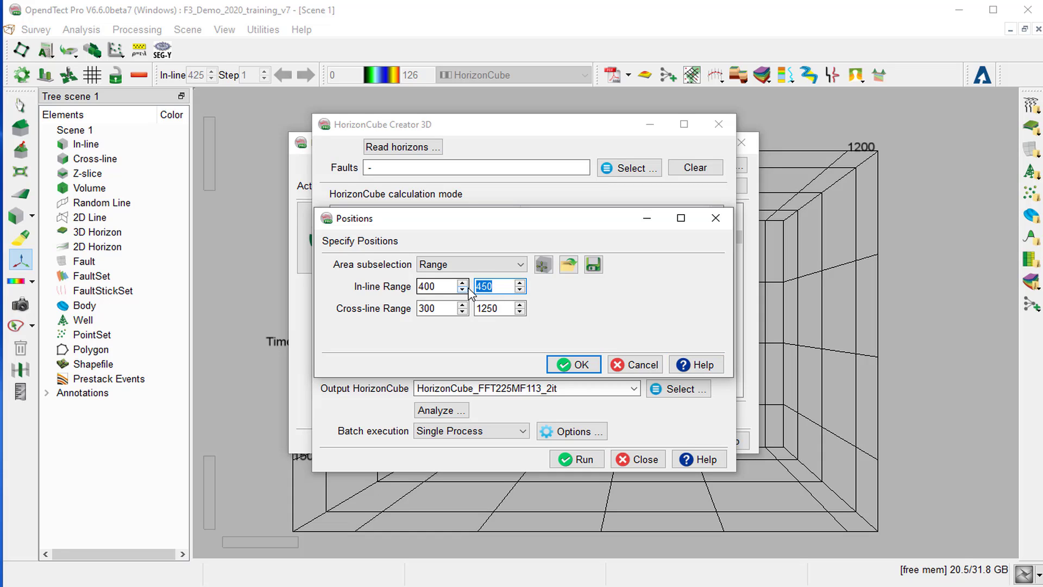
{"action": "key", "text": "Return"}
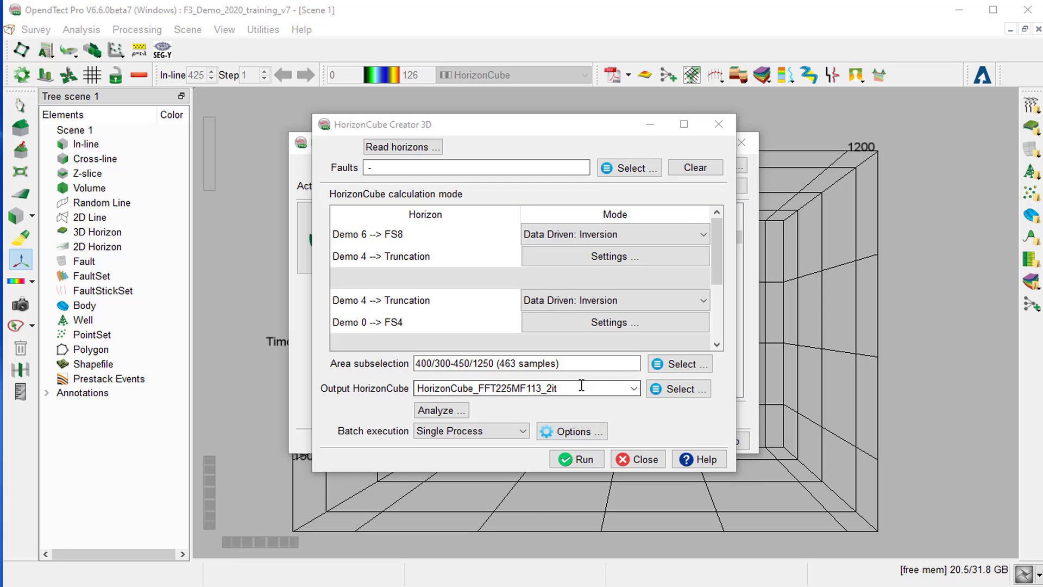
- Name the output "Inversion based HorizonCube" and run the HorizonCube calculation
{"action": "left_click_drag", "start_coordinate": [582, 385], "coordinate": [477, 391]}
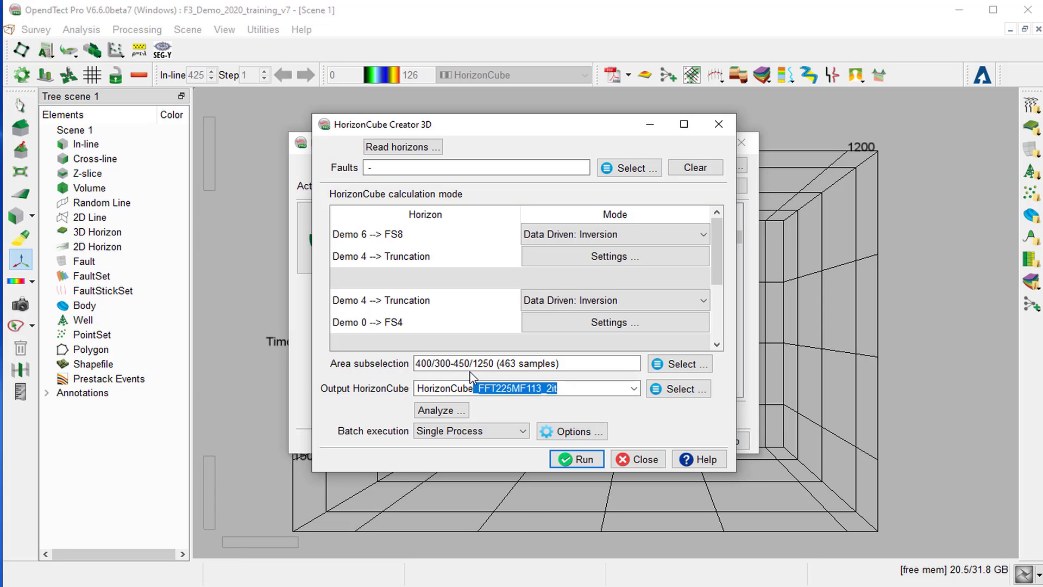
{"action": "key", "text": "BackSpace"}
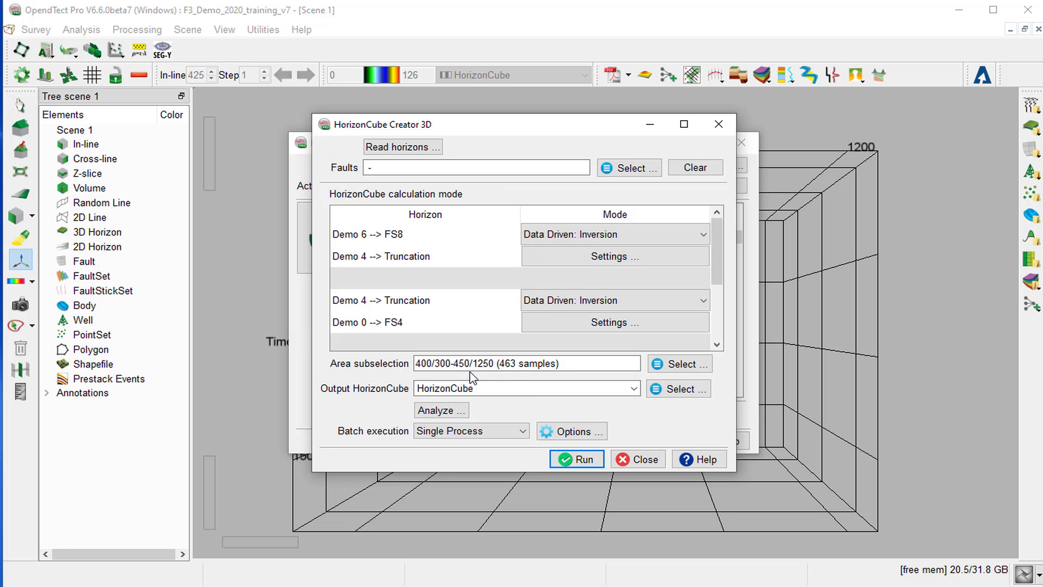
{"action": "key", "text": "Home"}
{"action": "type", "text": "Inversion based"}
{"action": "key", "text": "Return"}
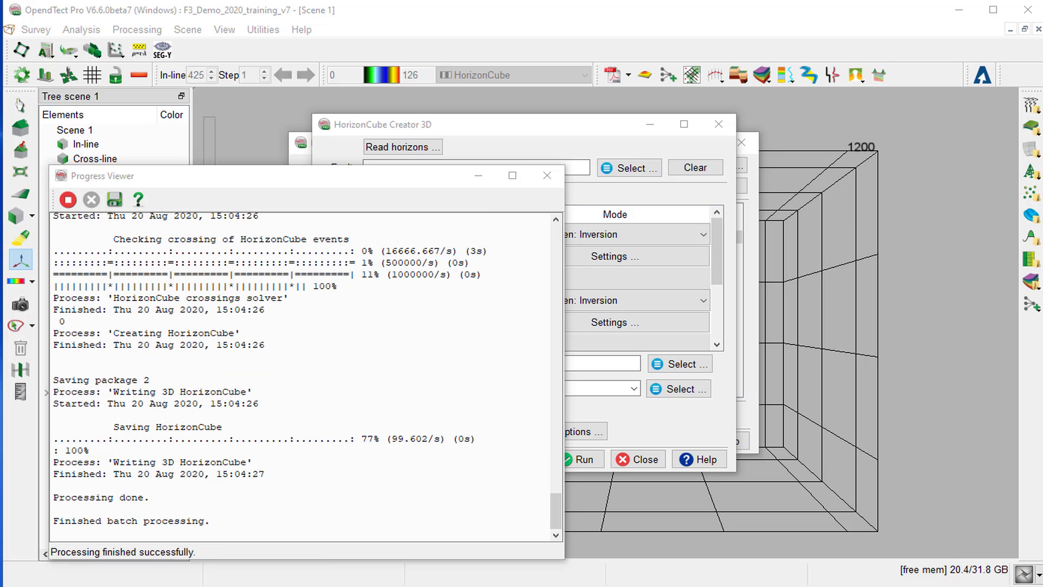
- Close the Progress Viewer, the HorizonCube Creator and the HorizonCube Control Center
{"action": "left_click", "coordinate": [68, 200]}
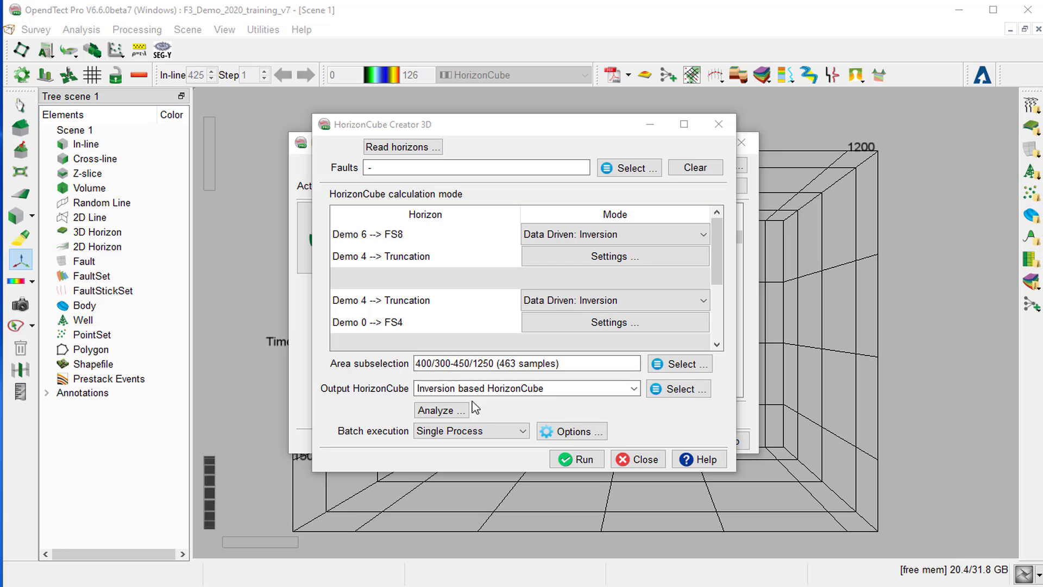
{"action": "left_click", "coordinate": [646, 460]}
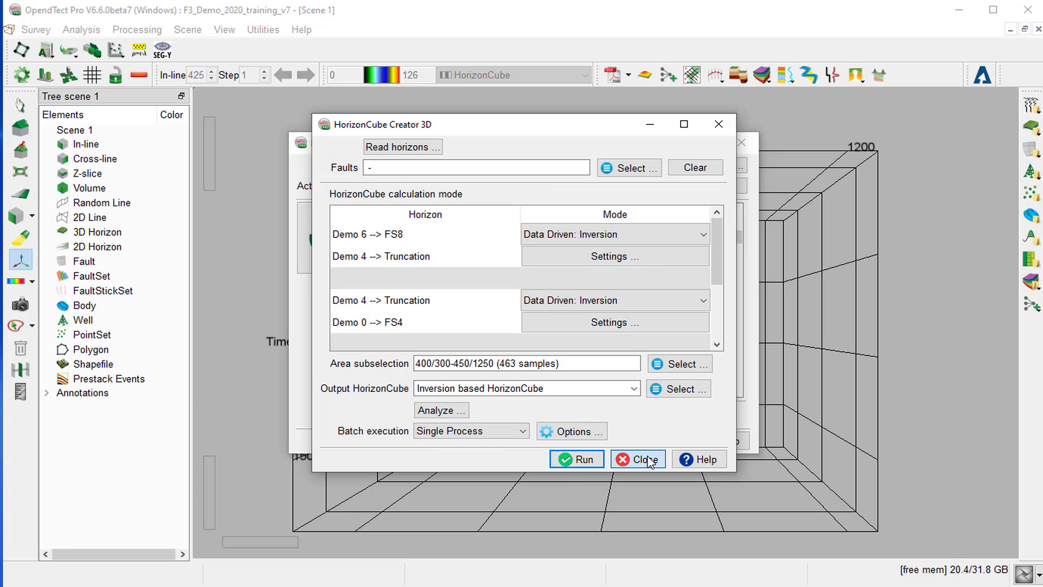
{"action": "left_click", "coordinate": [647, 460]}
{"action": "left_click", "coordinate": [656, 441]}
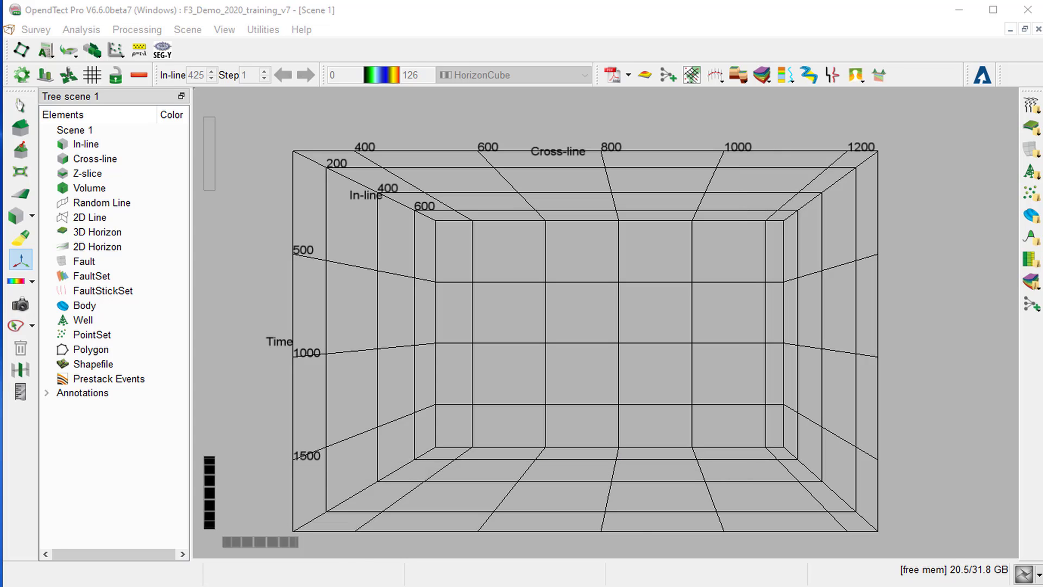
- Add in-line 425 to the scene with the stored volume 4 Dip steered median filter
{"action": "right_click", "coordinate": [96, 145]}
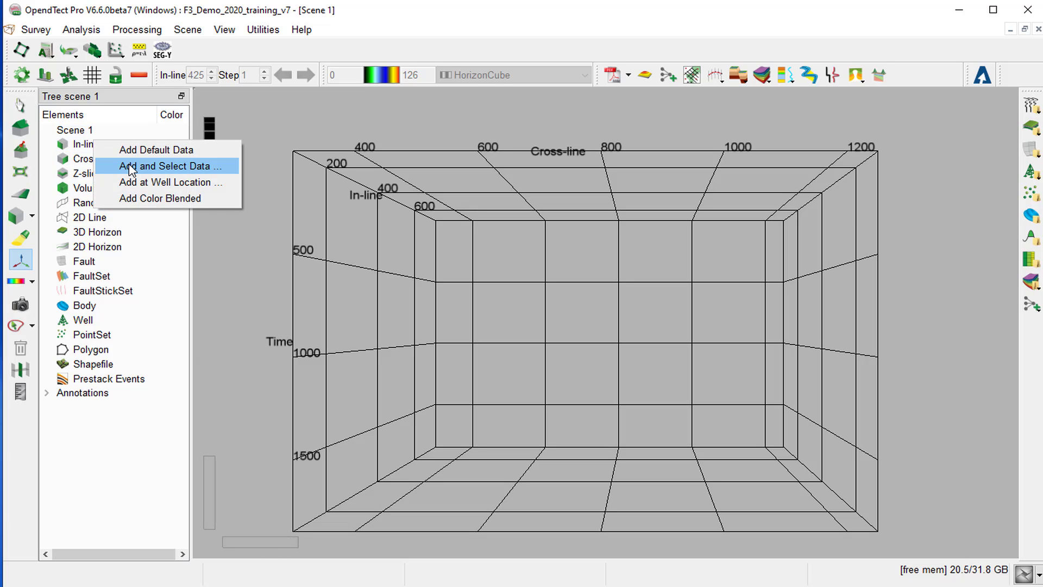
{"action": "left_click", "coordinate": [132, 168]}
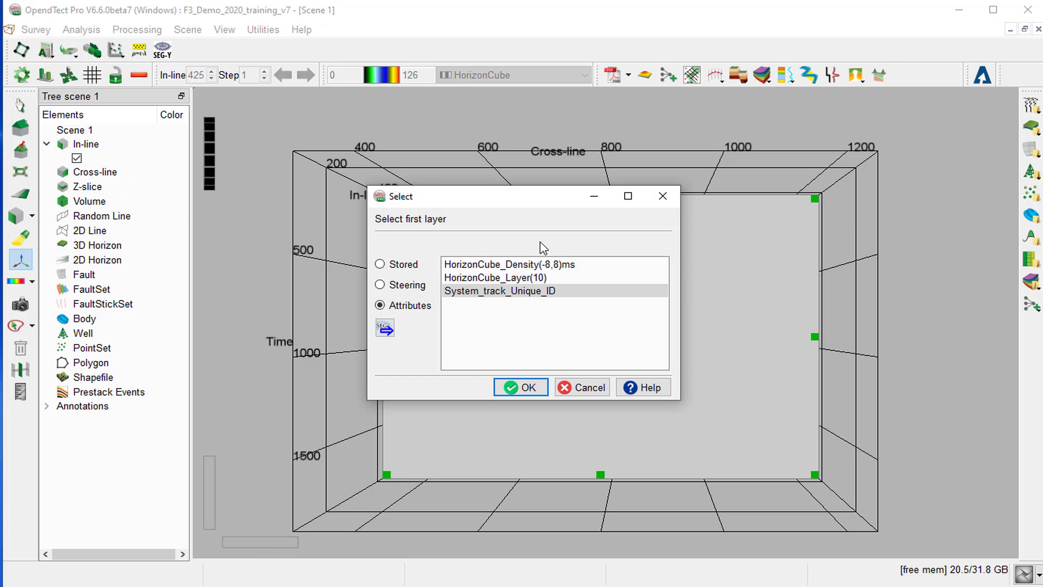
{"action": "left_click", "coordinate": [380, 265]}
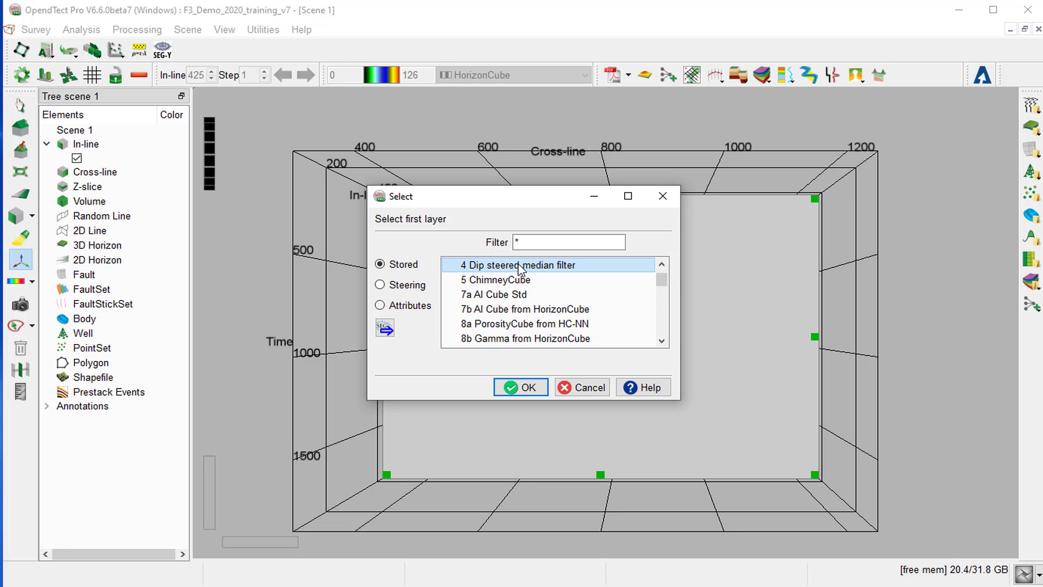
{"action": "left_click", "coordinate": [534, 386]}
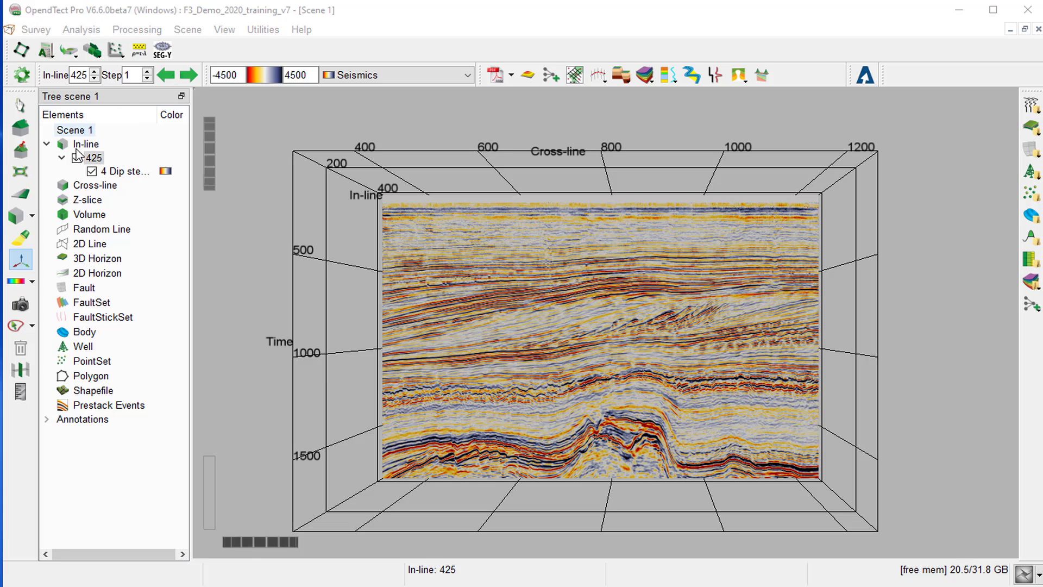
- Add a HorizonCube display to in-line 425 and set it to Inversion based HorizonCube
{"action": "right_click", "coordinate": [93, 159]}
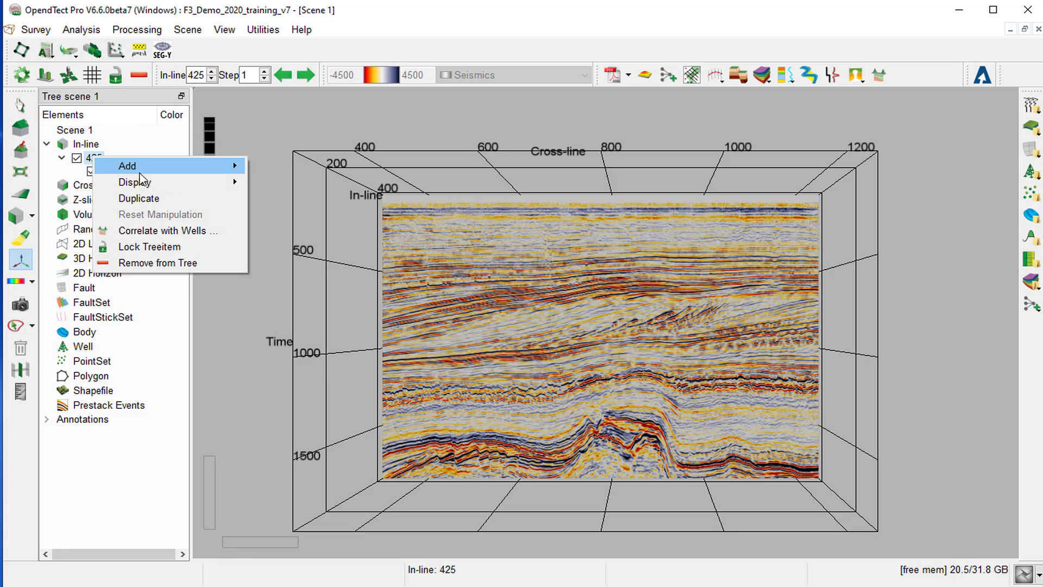
{"action": "mouse_move", "coordinate": [157, 173]}
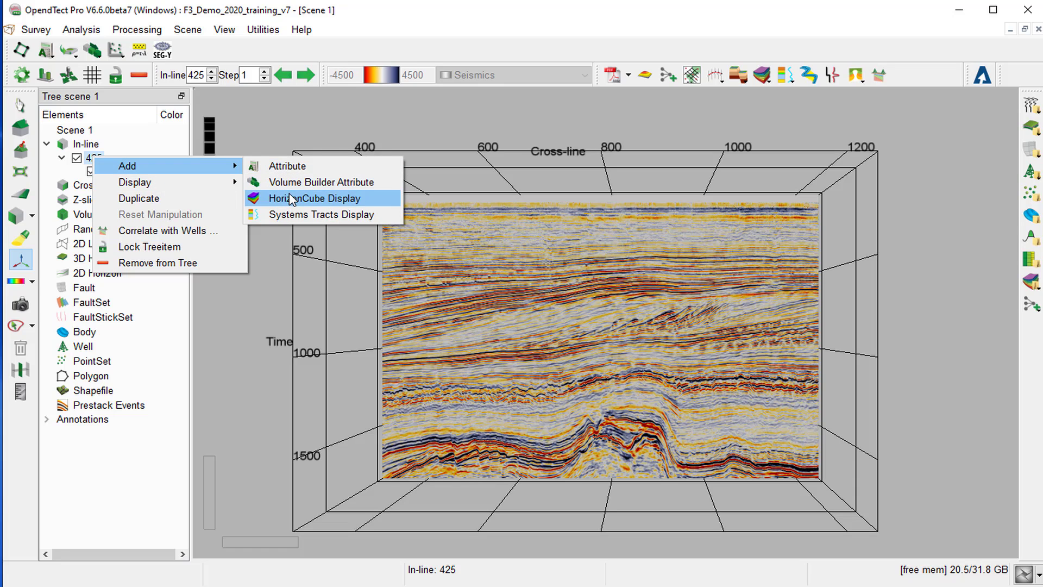
{"action": "left_click", "coordinate": [292, 200]}
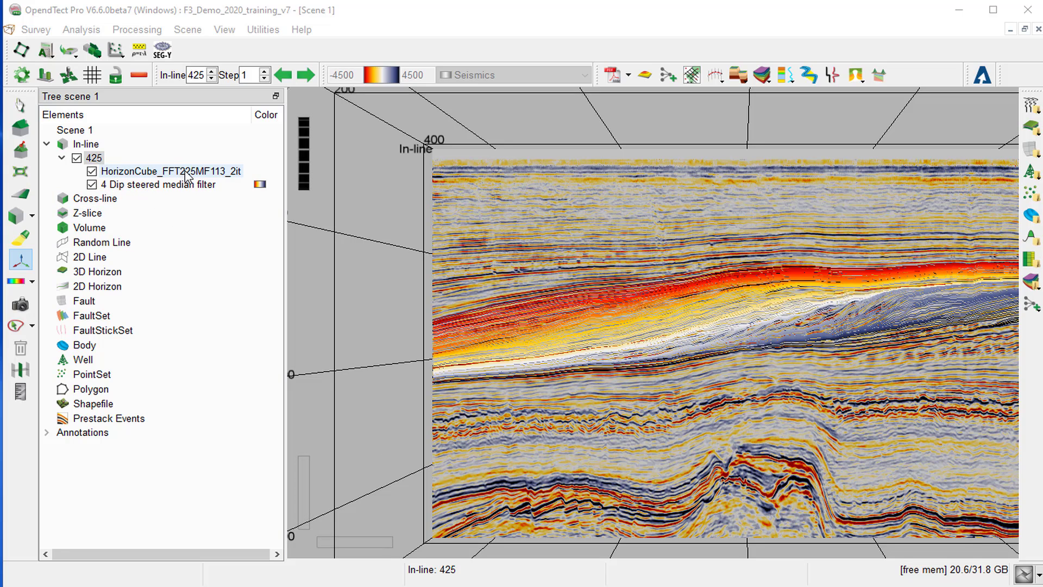
{"action": "right_click", "coordinate": [143, 173]}
{"action": "mouse_move", "coordinate": [175, 185]}
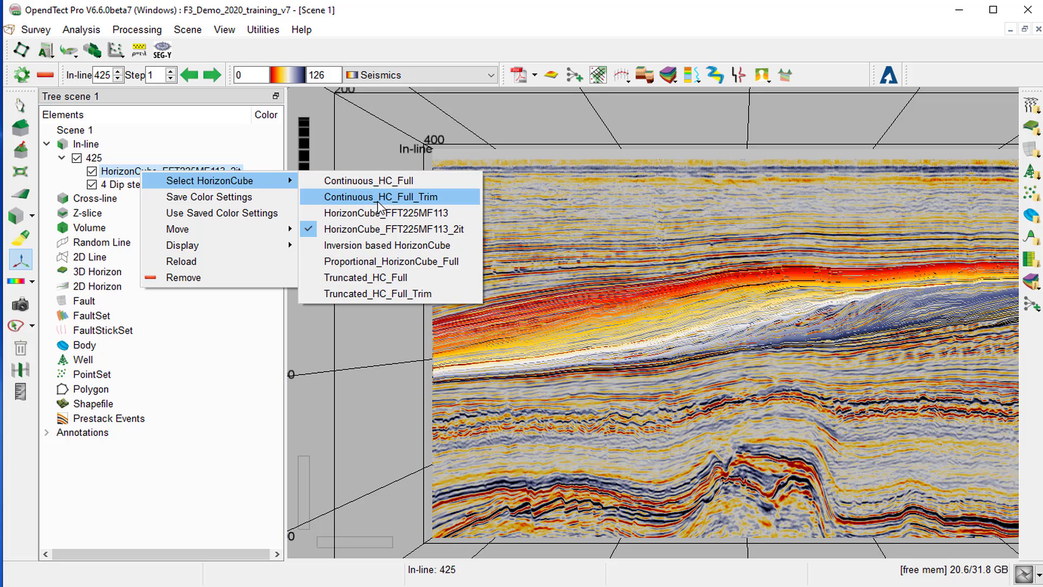
{"action": "left_click", "coordinate": [385, 246]}
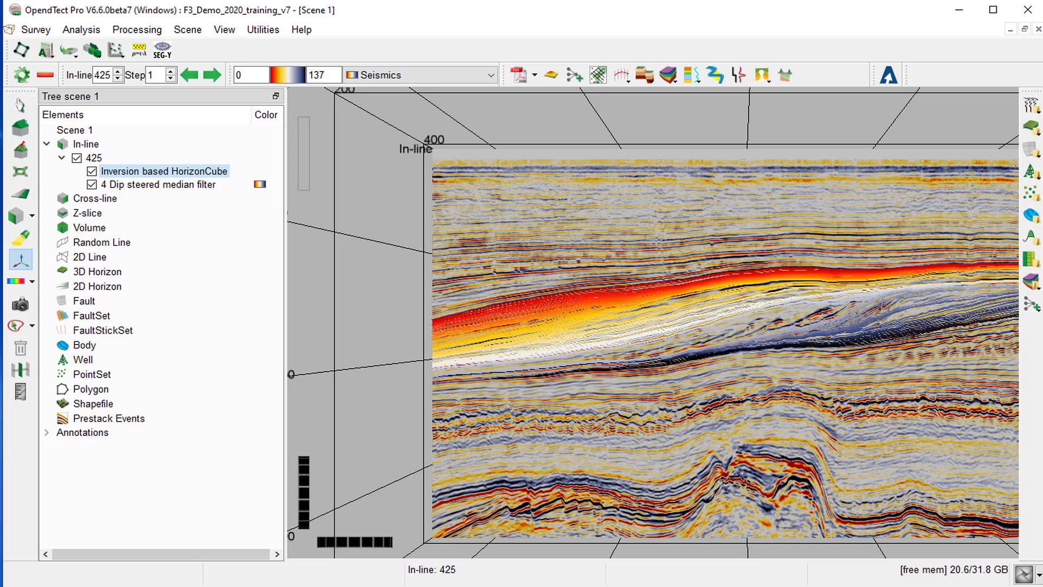
- Apply the HorizonCube color table to the Inversion based HorizonCube overlay on in-line 425
{"action": "scroll", "coordinate": [652, 326], "scroll_direction": "up", "scroll_amount": 5}
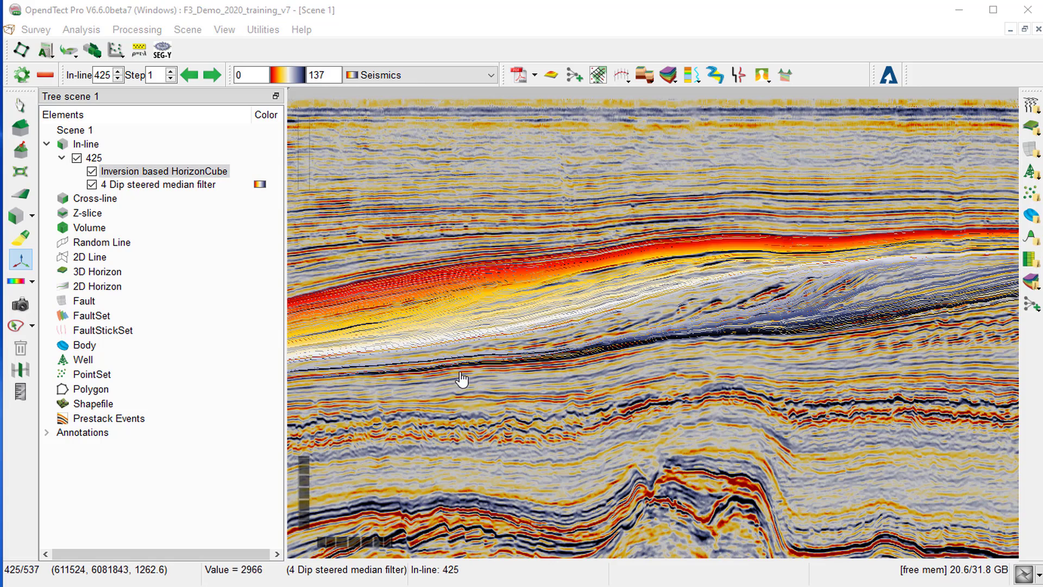
{"action": "left_click", "coordinate": [185, 173]}
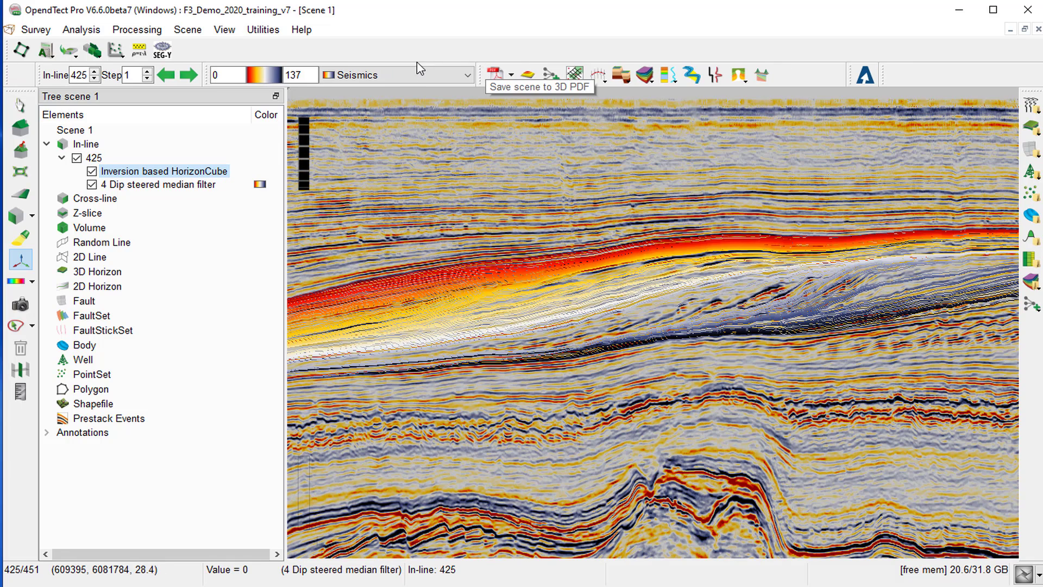
{"action": "left_click", "coordinate": [400, 77]}
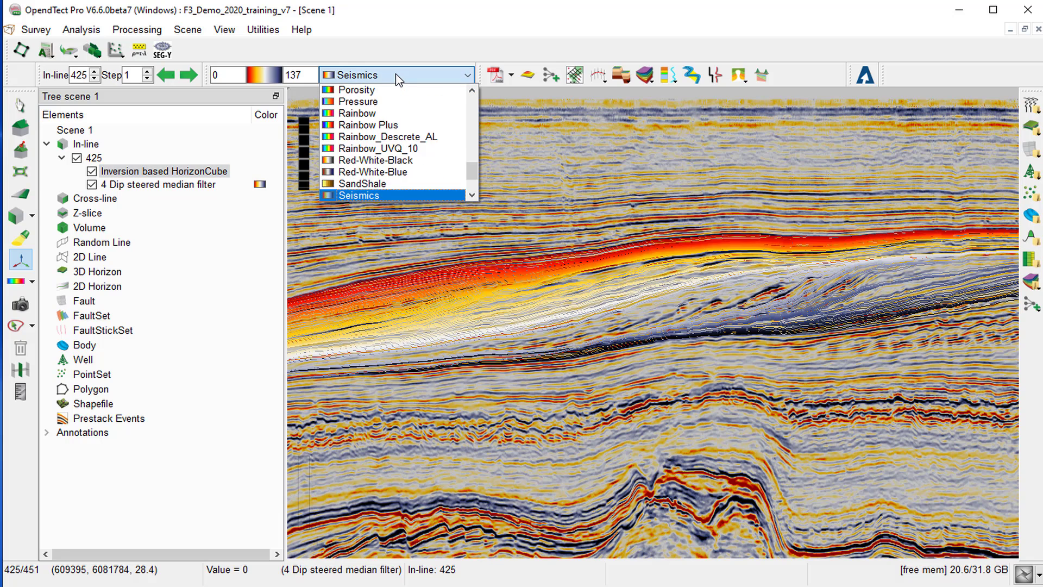
{"action": "key", "text": "h"}
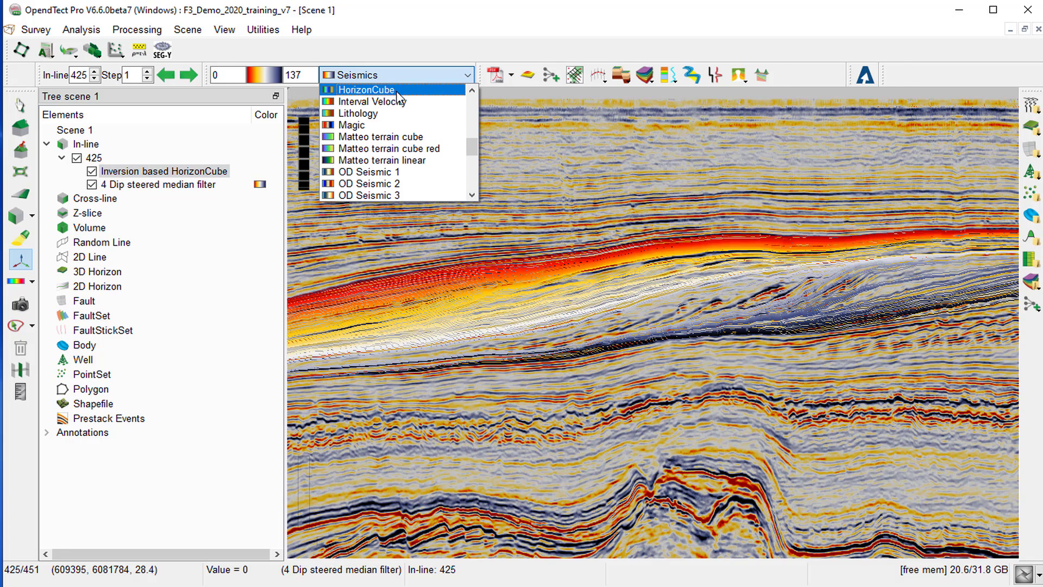
{"action": "left_click", "coordinate": [396, 90]}
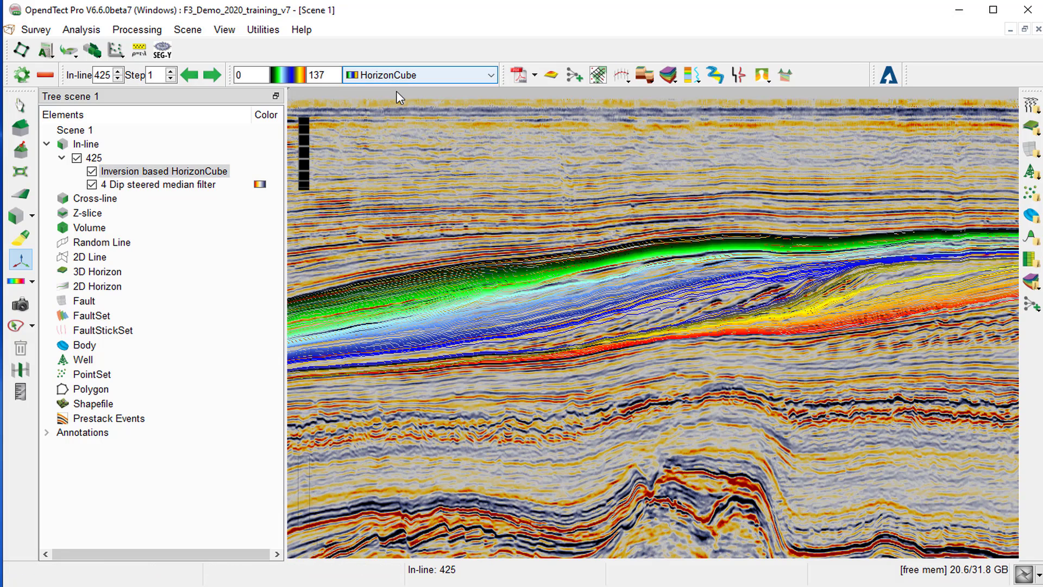
- Apply the Grey scales color table to the 4 Dip steered median filter layer on in-line 425
{"action": "left_click", "coordinate": [155, 185]}
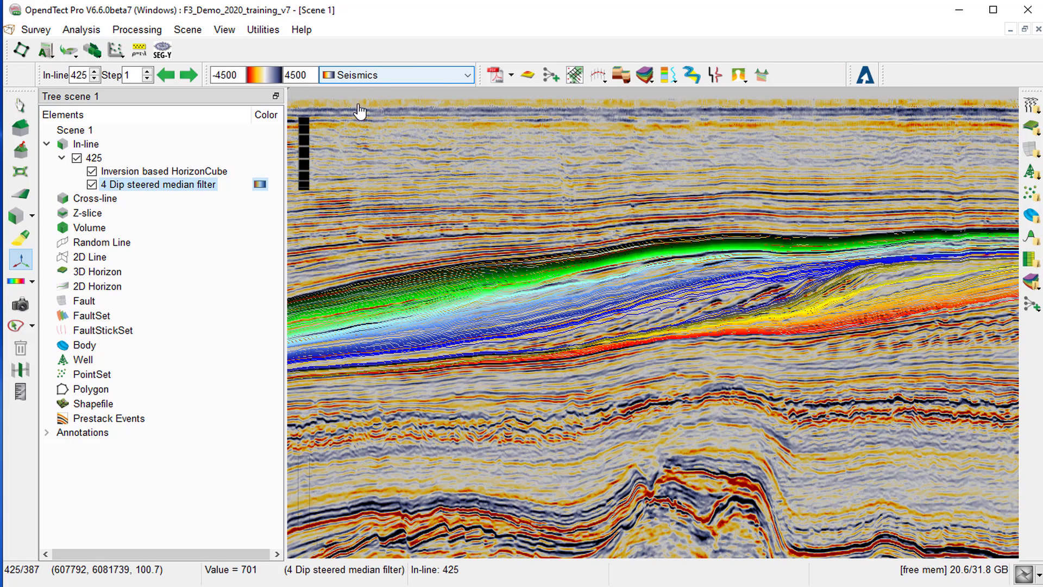
{"action": "left_click", "coordinate": [371, 75]}
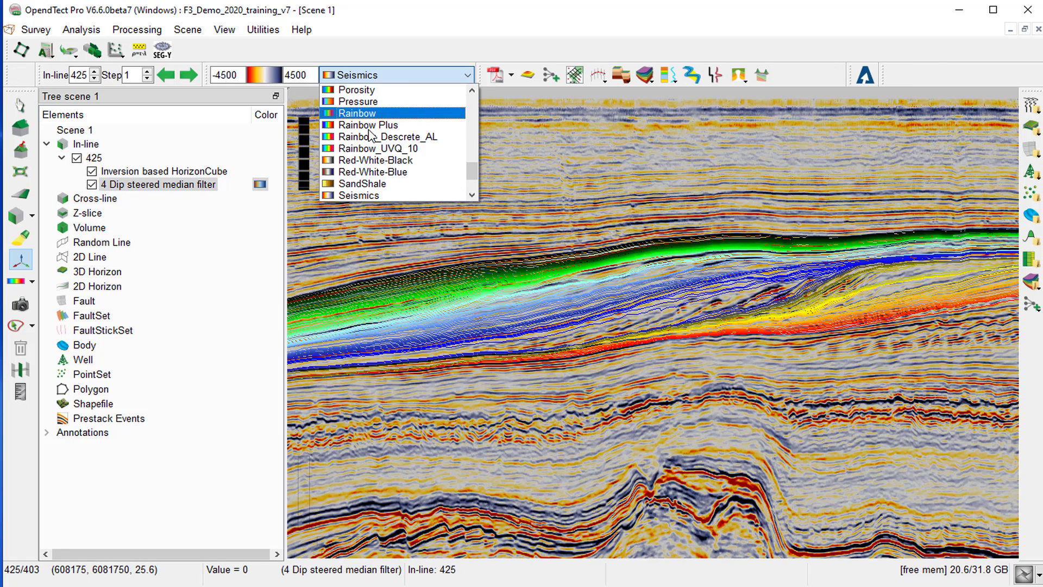
{"action": "scroll", "coordinate": [362, 175], "scroll_direction": "up", "scroll_amount": 5}
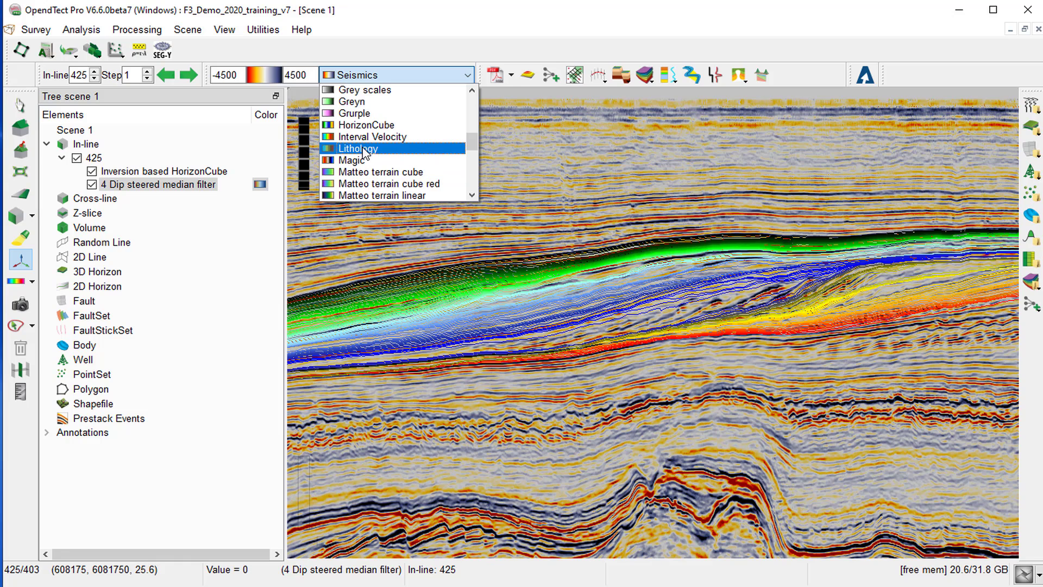
{"action": "left_click", "coordinate": [359, 89]}
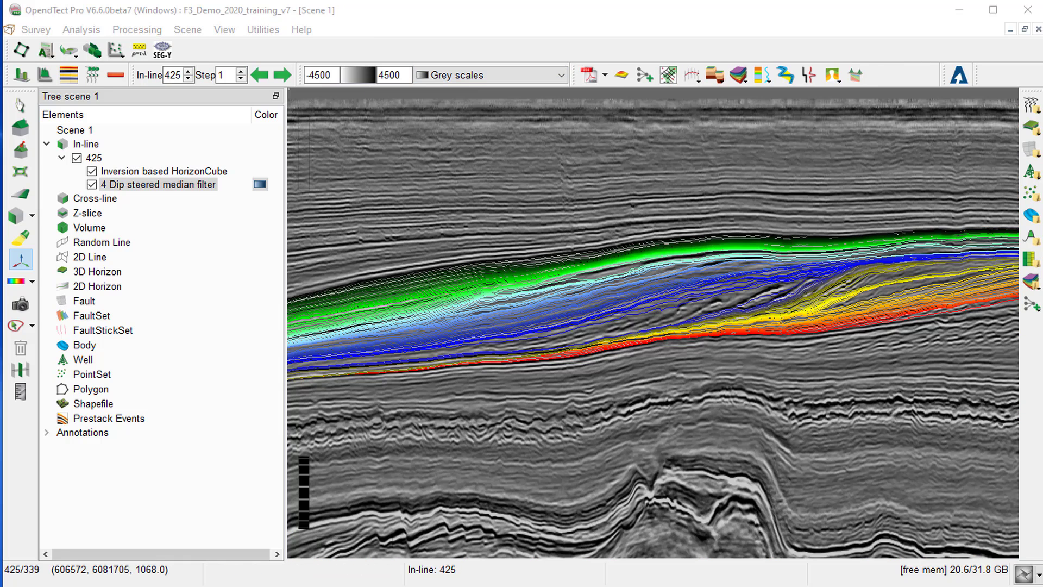
- Open the HorizonCube Slider and sweep its top and base limits to inspect the events on in-line 425
{"action": "left_click", "coordinate": [737, 79]}
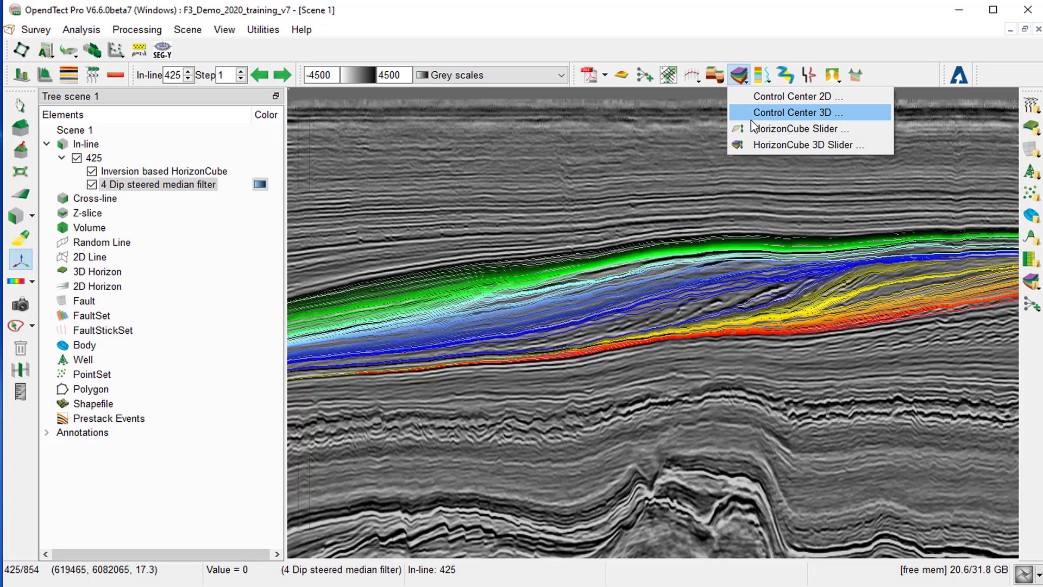
{"action": "left_click", "coordinate": [766, 134]}
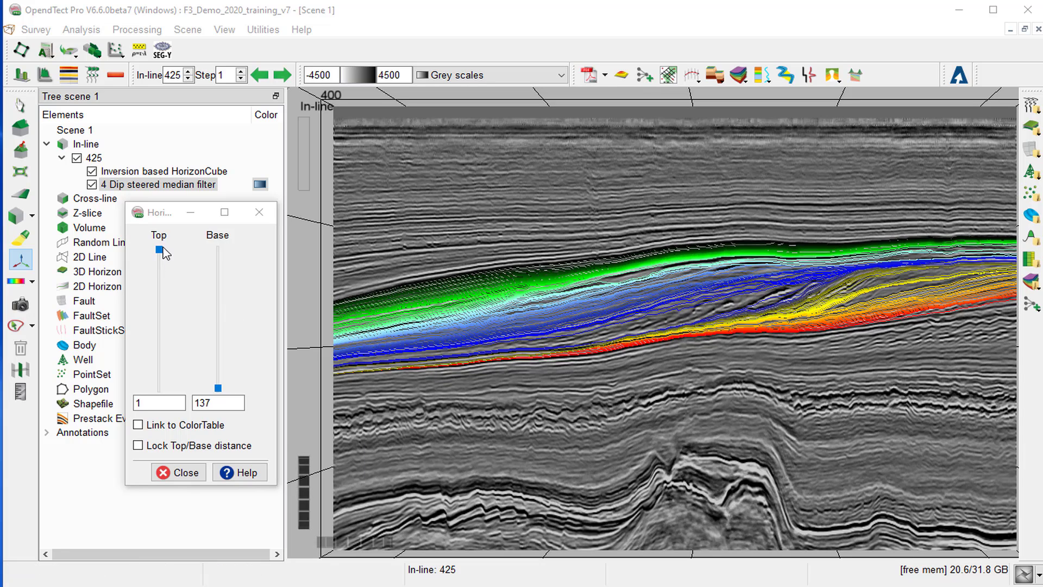
{"action": "left_click_drag", "start_coordinate": [159, 249], "coordinate": [159, 281]}
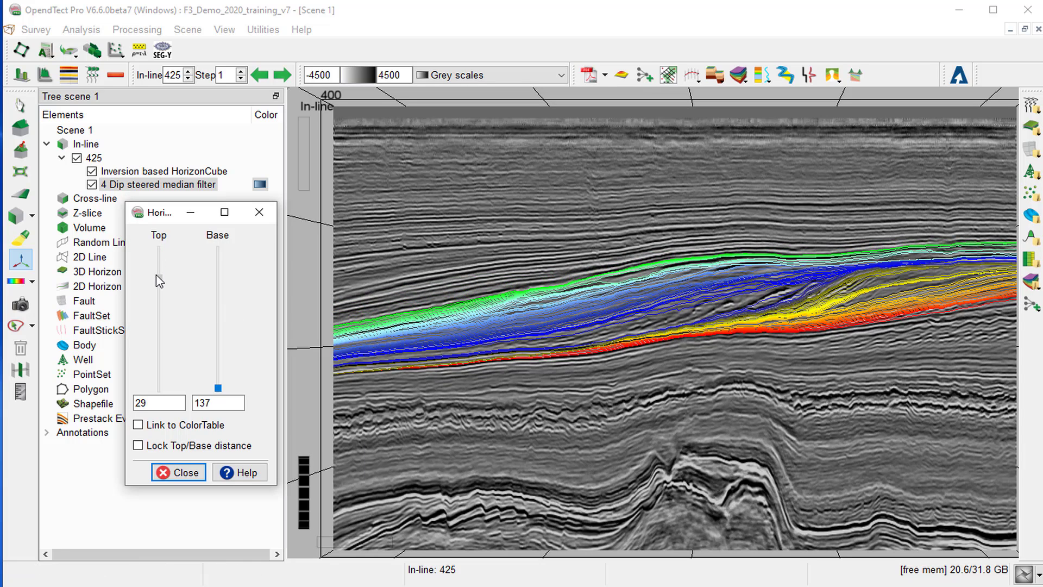
{"action": "left_click_drag", "start_coordinate": [160, 281], "coordinate": [159, 323]}
{"action": "left_click_drag", "start_coordinate": [218, 388], "coordinate": [218, 369]}
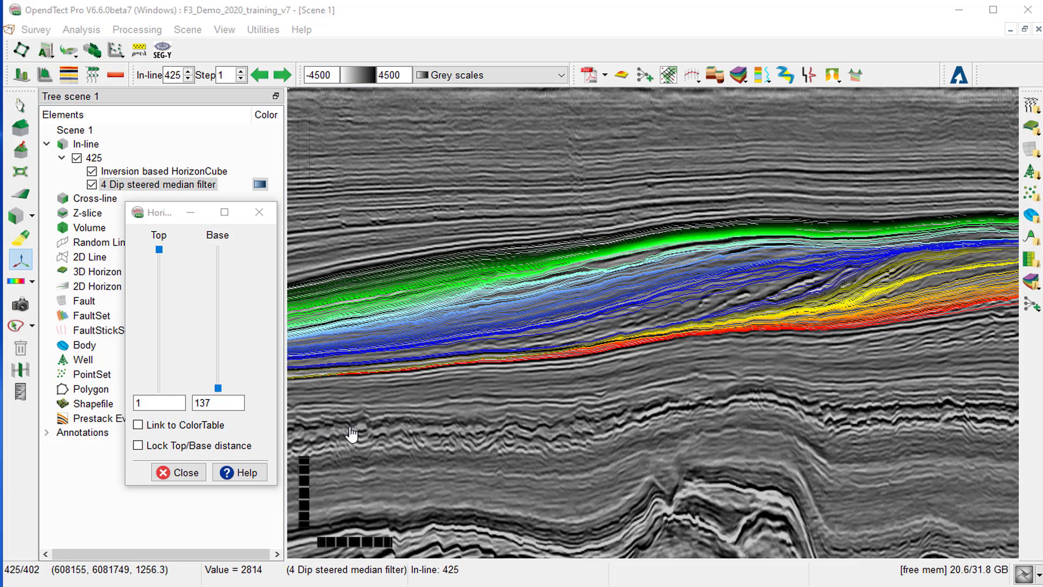
- Limit the HorizonCube events shown on in-line 425 to top 86 and base 91, around the truncation surface
{"action": "scroll", "coordinate": [414, 508], "scroll_direction": "up", "scroll_amount": 2}
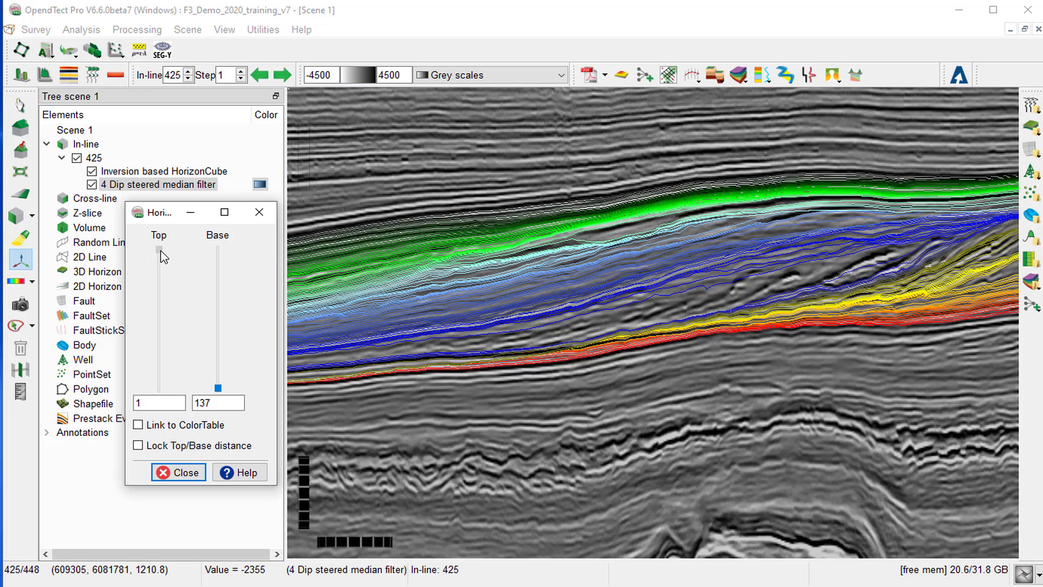
{"action": "left_click_drag", "start_coordinate": [161, 252], "coordinate": [157, 335]}
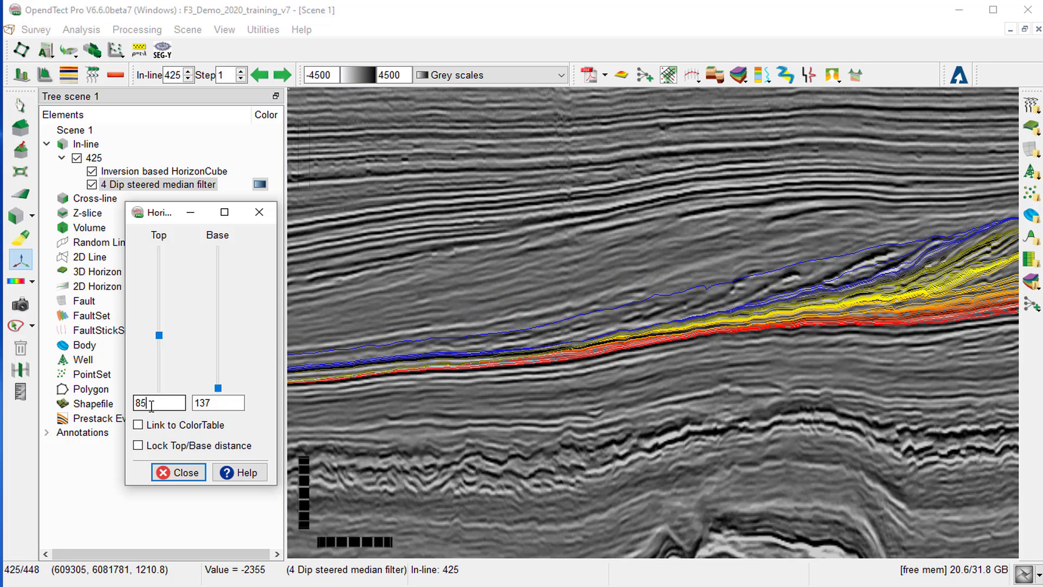
{"action": "left_click", "coordinate": [221, 387]}
{"action": "left_click_drag", "start_coordinate": [221, 387], "coordinate": [221, 344]}
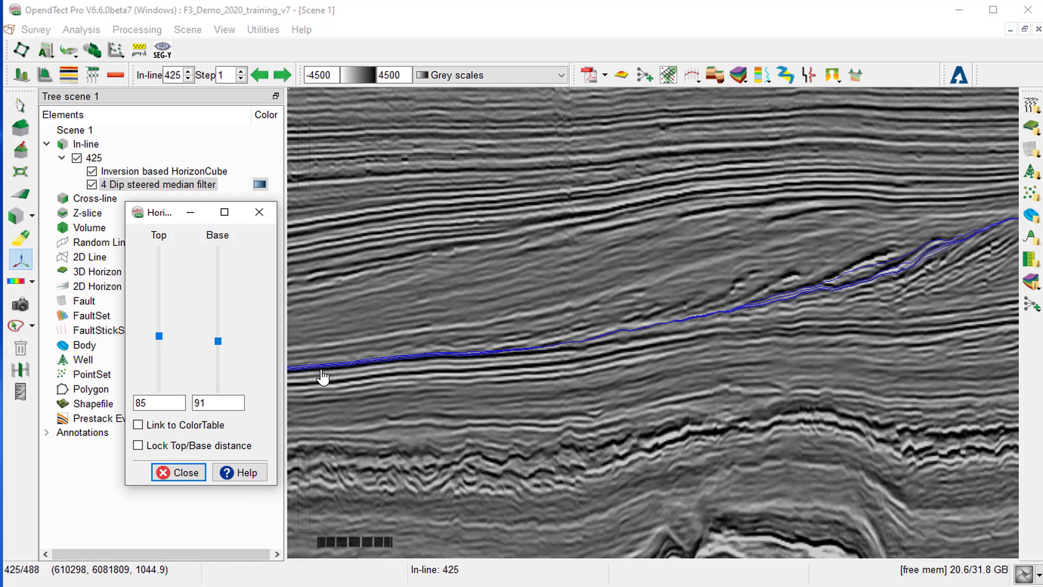
{"action": "left_click", "coordinate": [500, 455]}
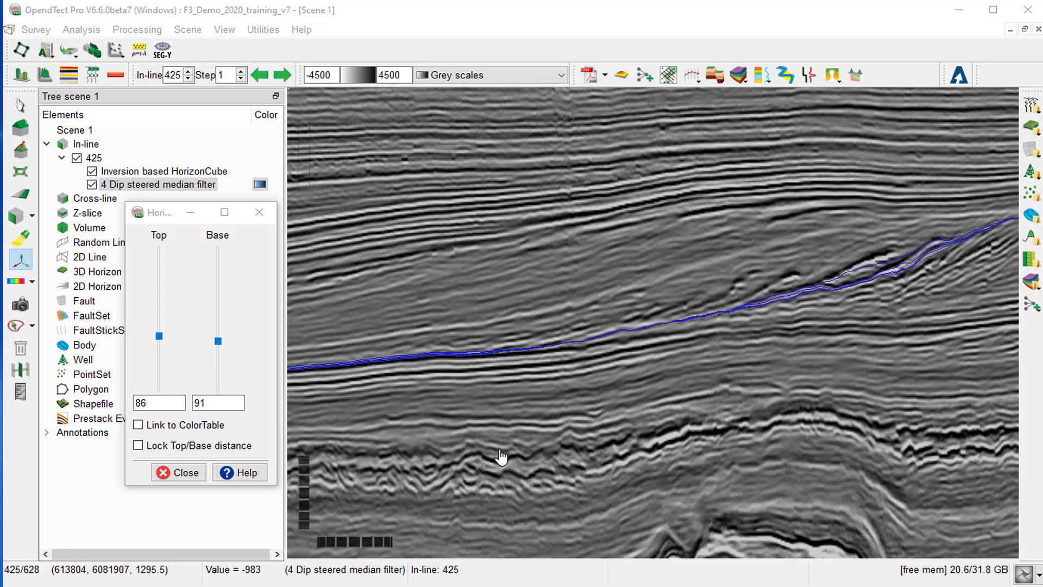
- Copy the Inversion based HorizonCube in the 3D HorizonCube manager as "Inversion based HorizonCube Backup"
{"action": "left_click", "coordinate": [41, 32]}
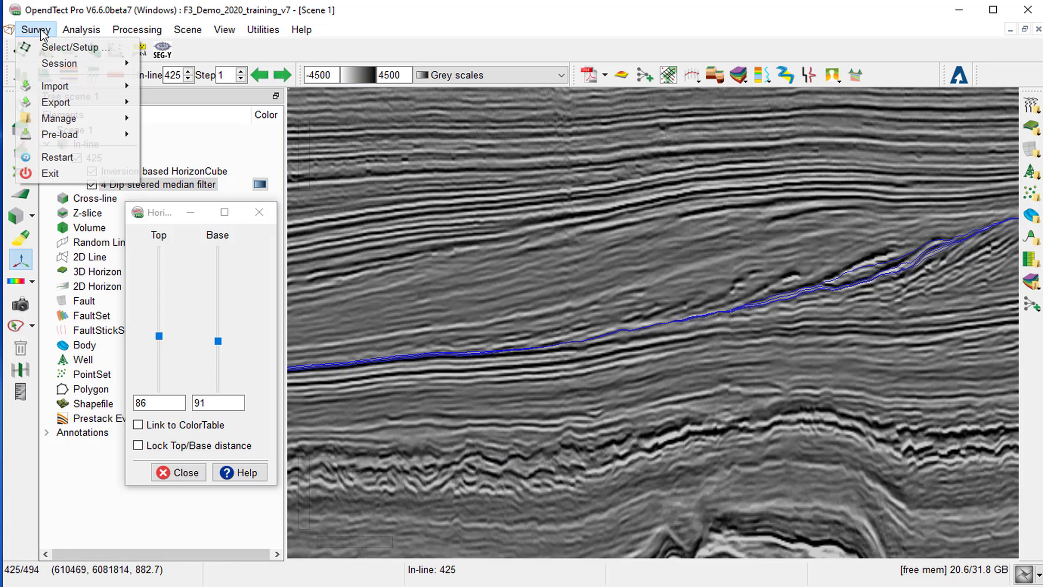
{"action": "mouse_move", "coordinate": [60, 118]}
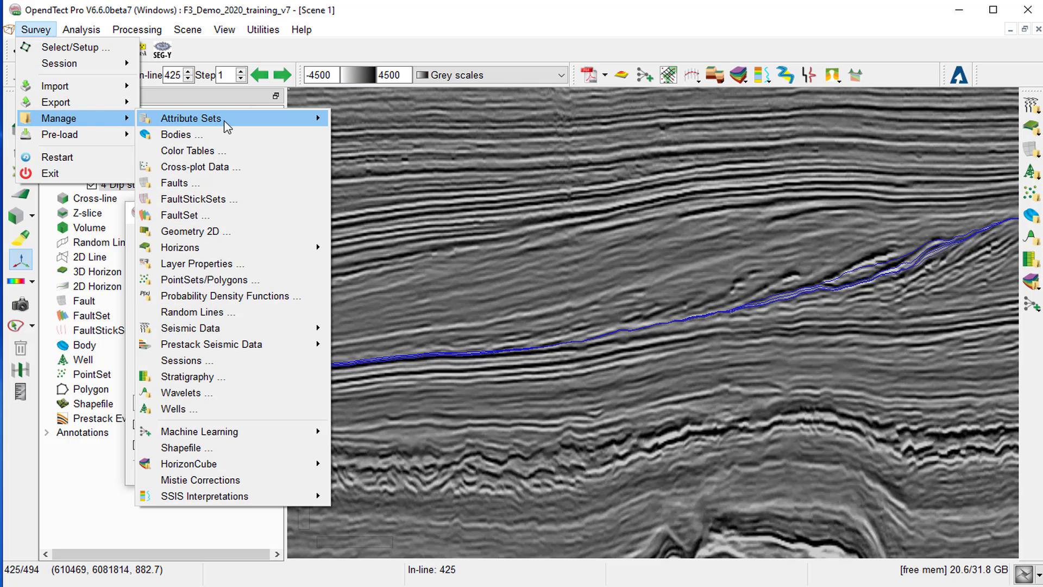
{"action": "mouse_move", "coordinate": [304, 464]}
{"action": "left_click", "coordinate": [358, 480]}
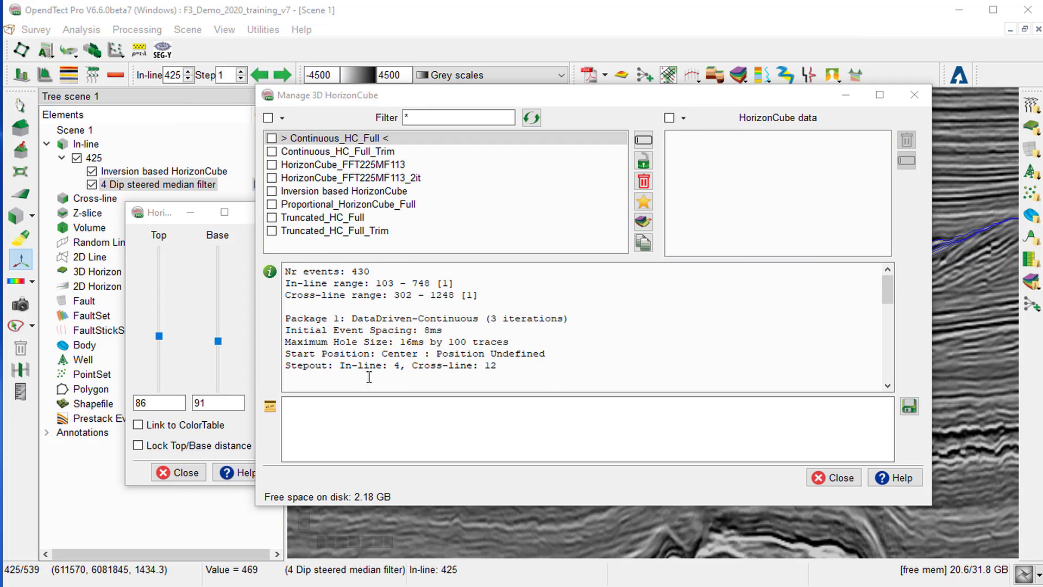
{"action": "left_click", "coordinate": [271, 191]}
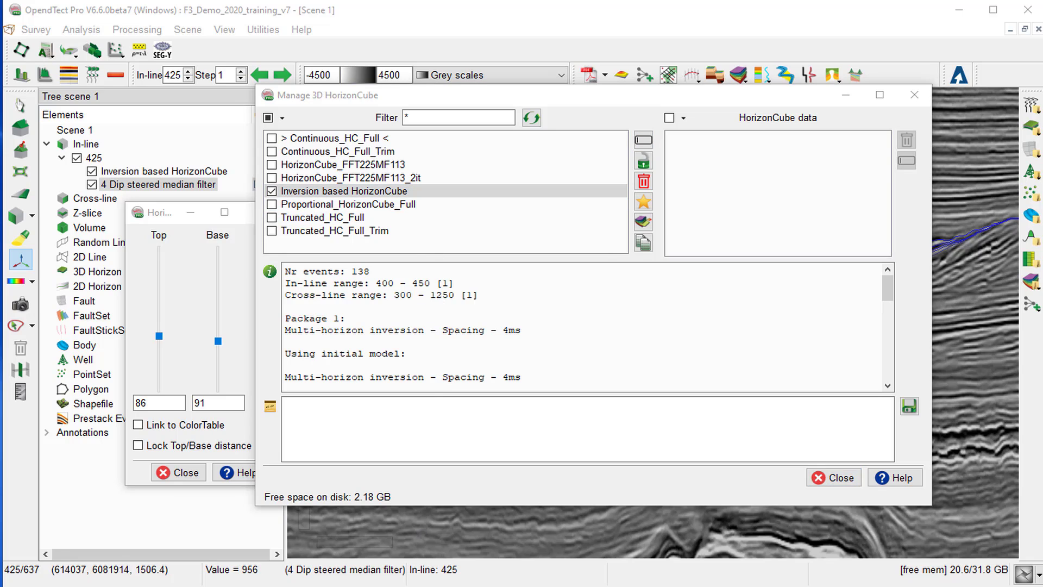
{"action": "left_click", "coordinate": [644, 244]}
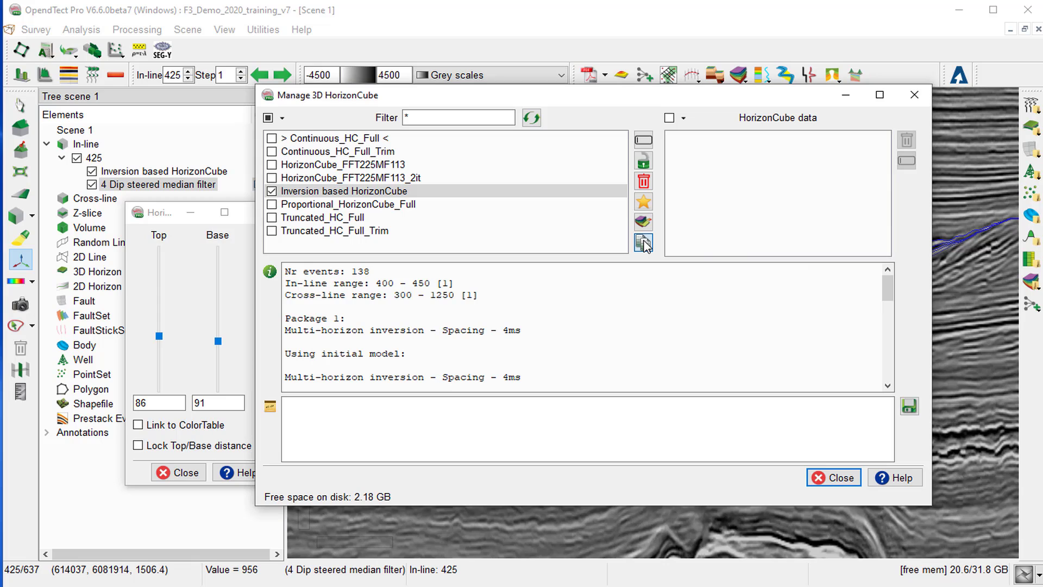
{"action": "left_click_drag", "start_coordinate": [635, 254], "coordinate": [471, 253]}
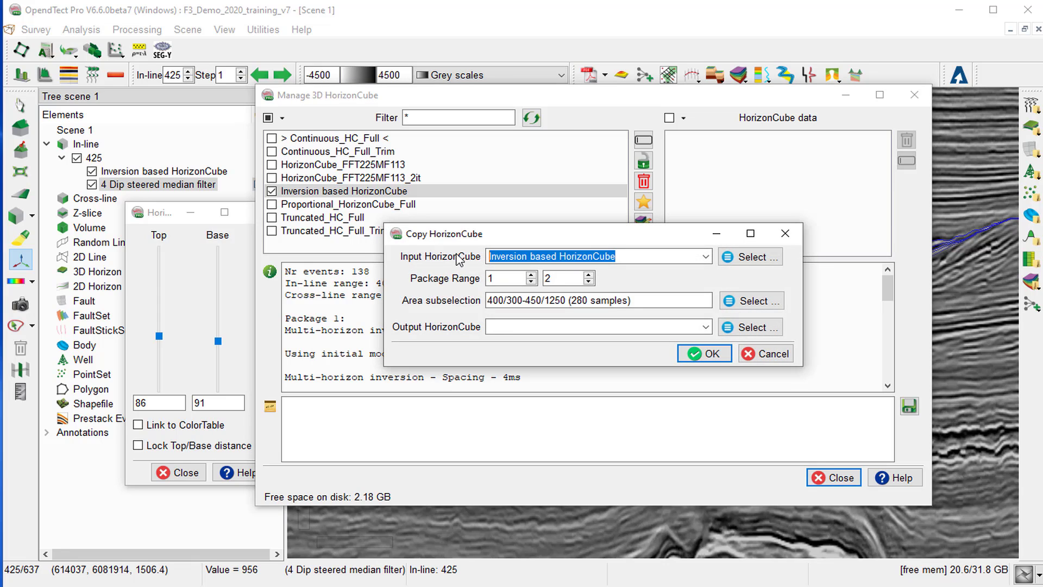
{"action": "left_click", "coordinate": [509, 325]}
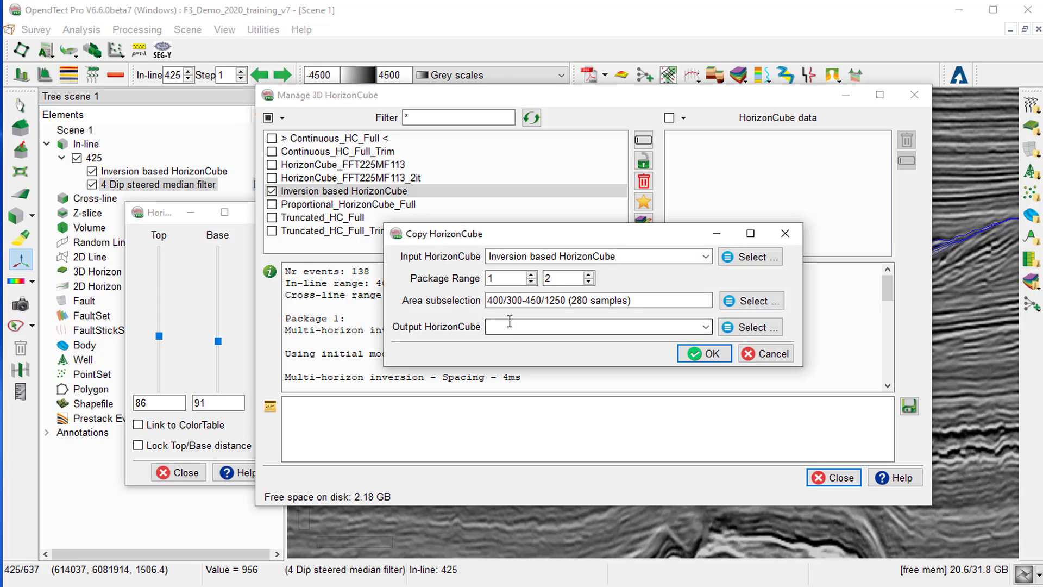
{"action": "key", "text": "ctrl+v"}
{"action": "type", "text": "Ba"}
{"action": "left_click", "coordinate": [656, 326]}
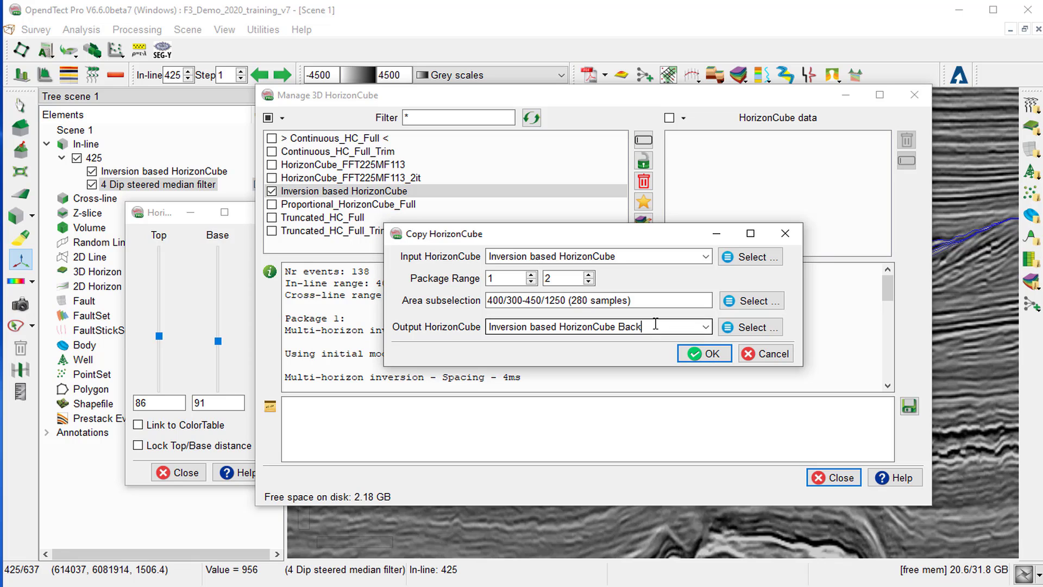
{"action": "type", "text": "ckup"}
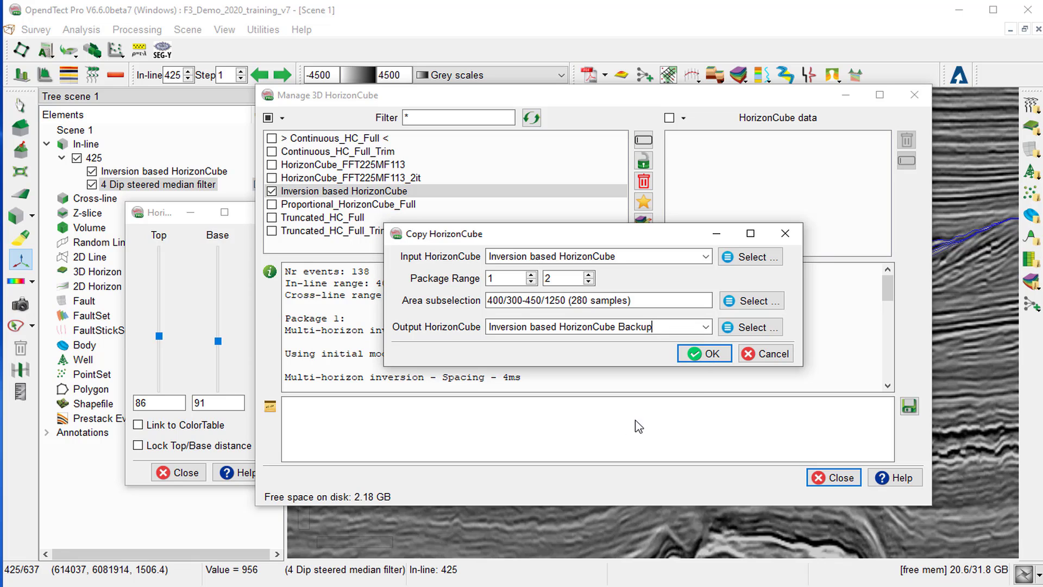
{"action": "left_click", "coordinate": [712, 355]}
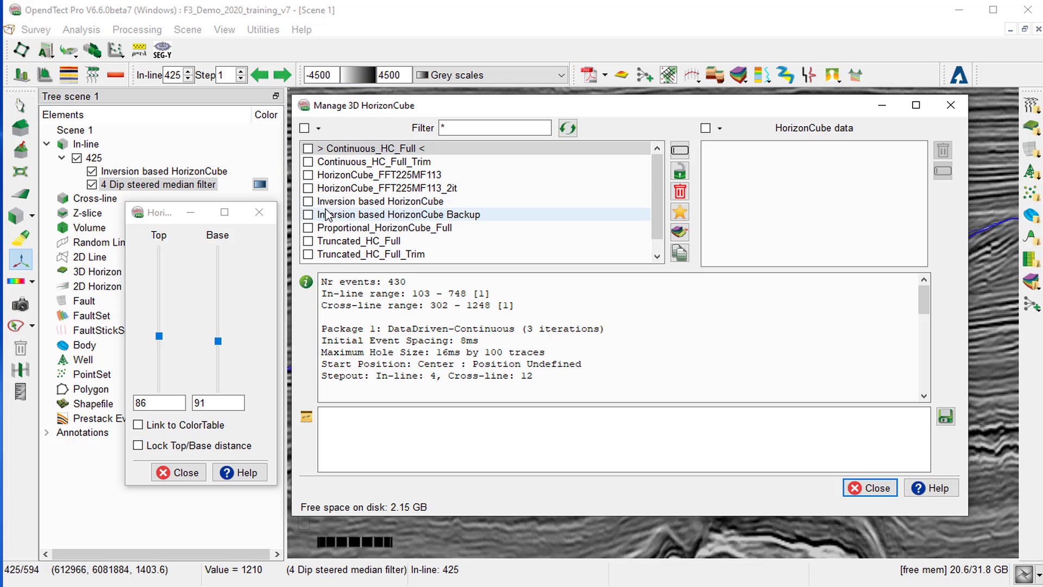
- Set up a horizon extraction from the original Inversion based HorizonCube with only Event 86 and Event 91 selected
{"action": "left_click", "coordinate": [308, 203]}
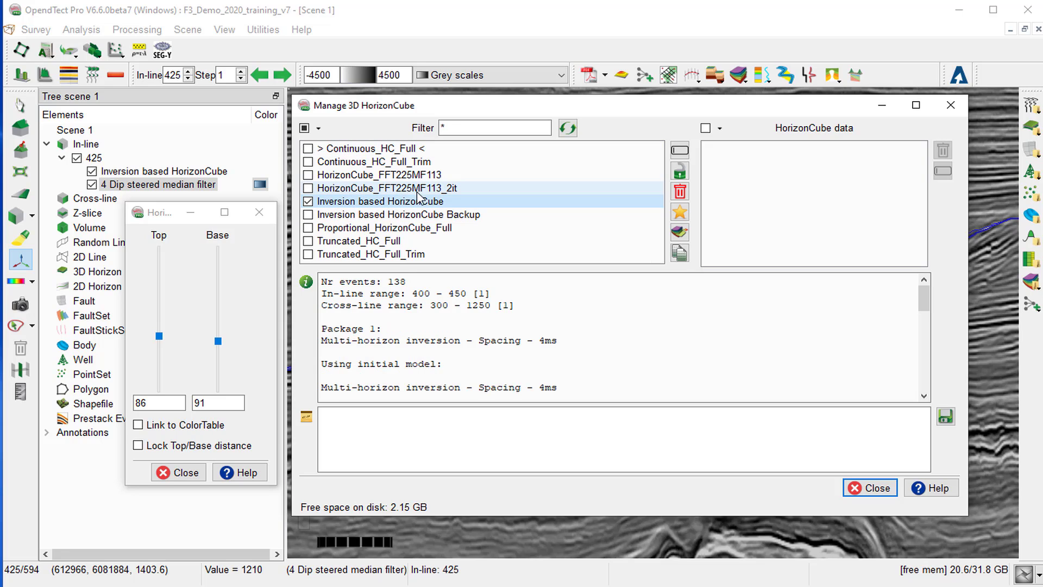
{"action": "left_click", "coordinate": [679, 233]}
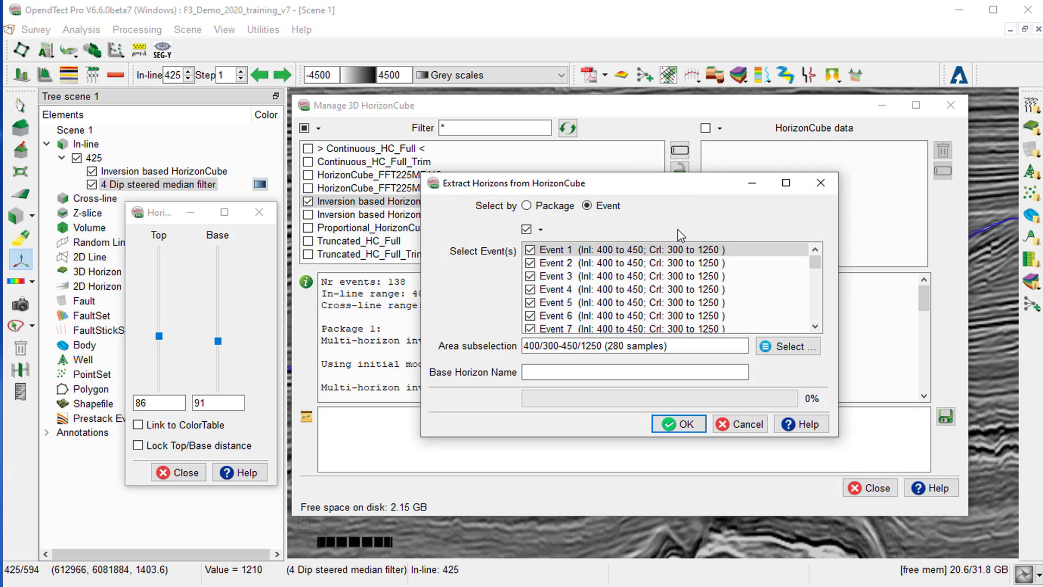
{"action": "left_click", "coordinate": [526, 230]}
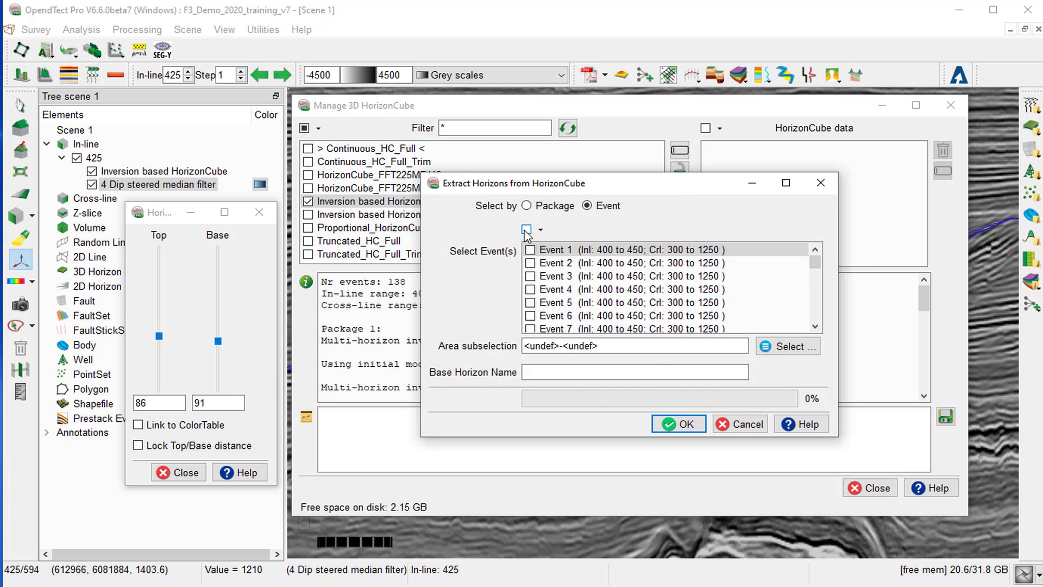
{"action": "left_click", "coordinate": [817, 307]}
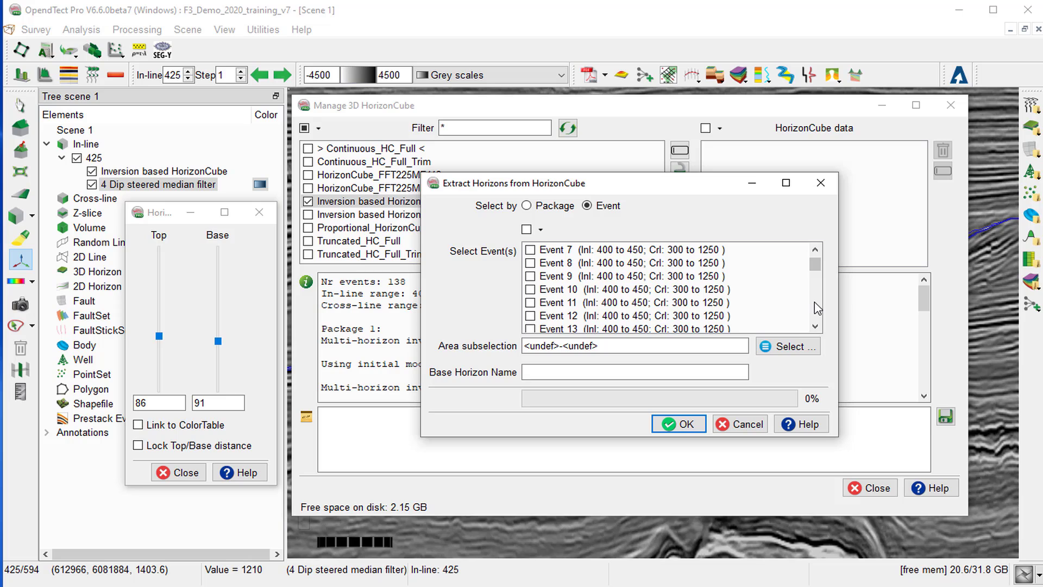
{"action": "left_click", "coordinate": [815, 302]}
{"action": "left_click", "coordinate": [815, 302]}
{"action": "left_click", "coordinate": [815, 306]}
{"action": "left_click", "coordinate": [816, 307]}
{"action": "left_click", "coordinate": [818, 313]}
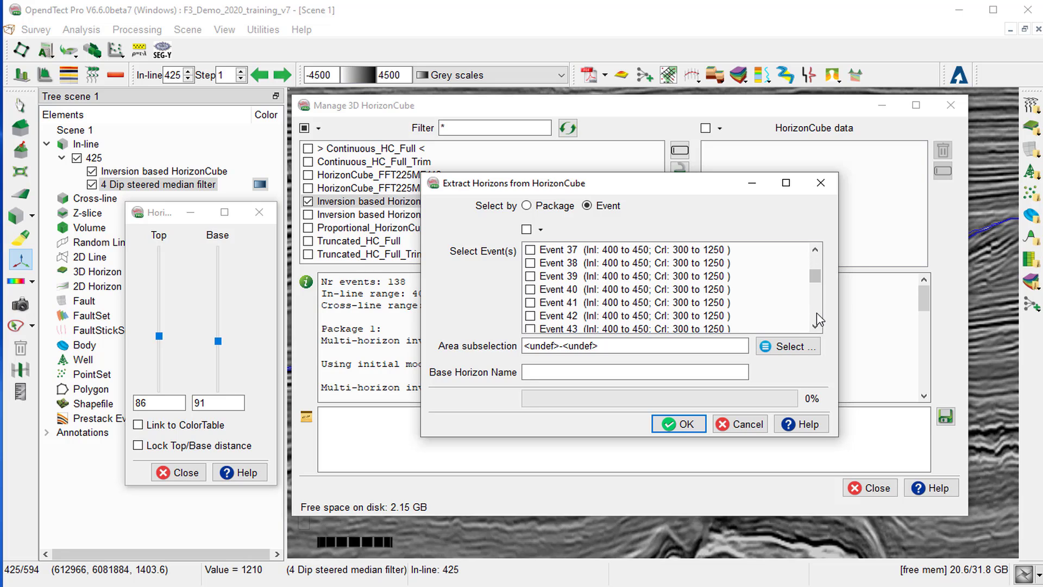
{"action": "left_click", "coordinate": [817, 313]}
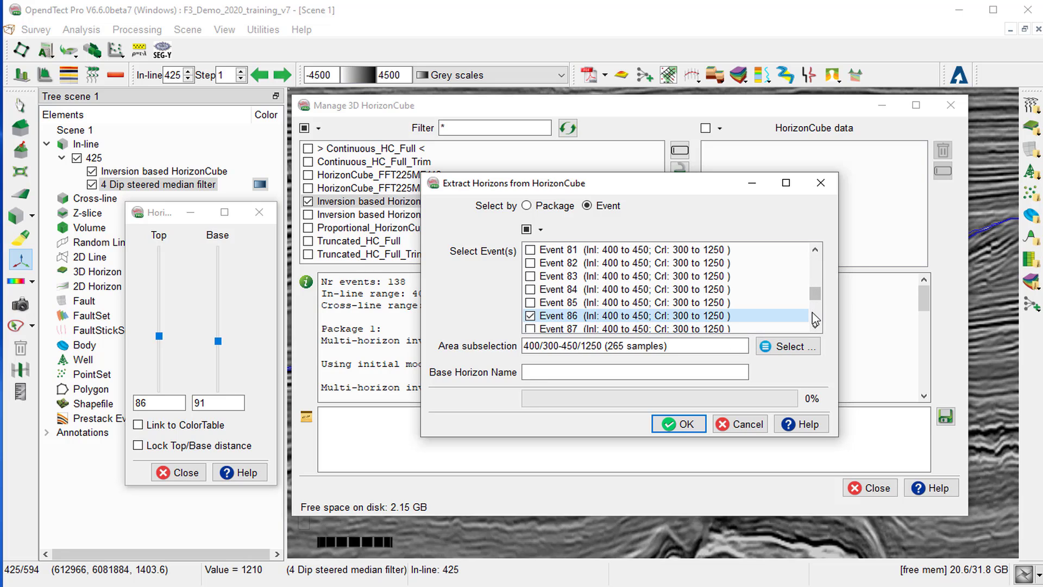
{"action": "left_click", "coordinate": [816, 320]}
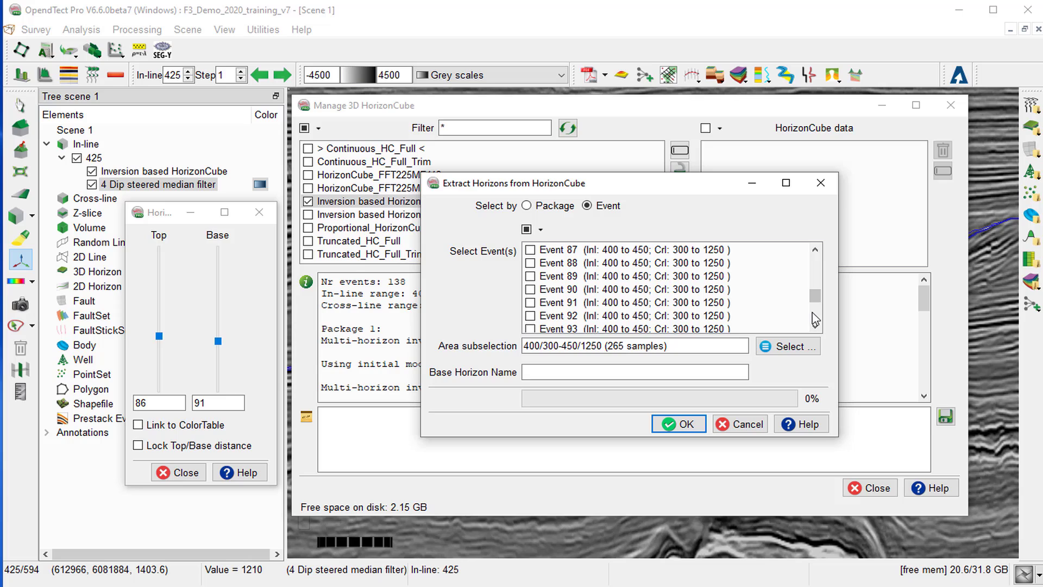
{"action": "left_click", "coordinate": [530, 303]}
- Extract the selected events as horizons with the base name Inv and close the HorizonCube manager
{"action": "left_click", "coordinate": [542, 373]}
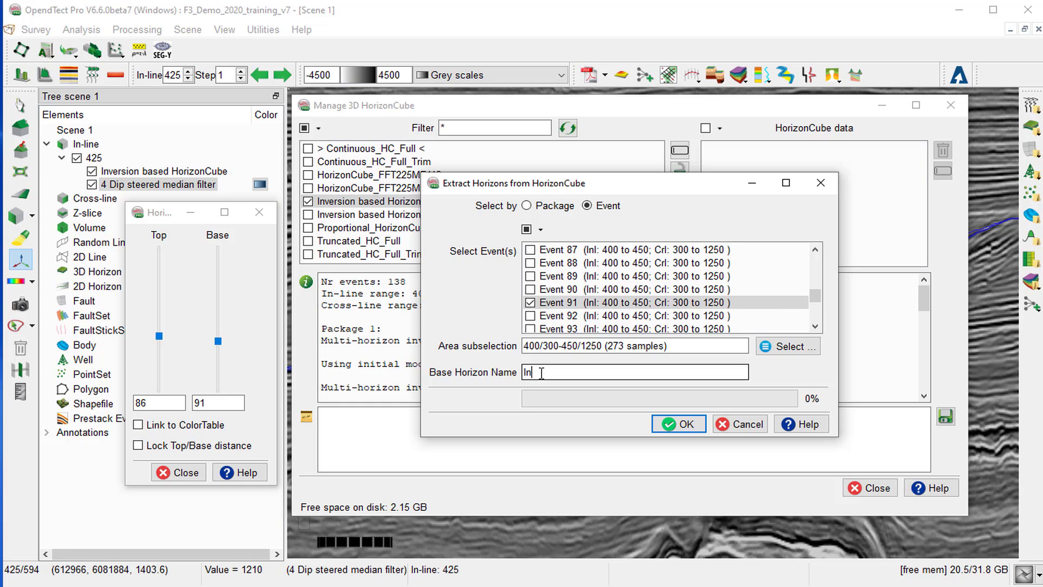
{"action": "type", "text": "v"}
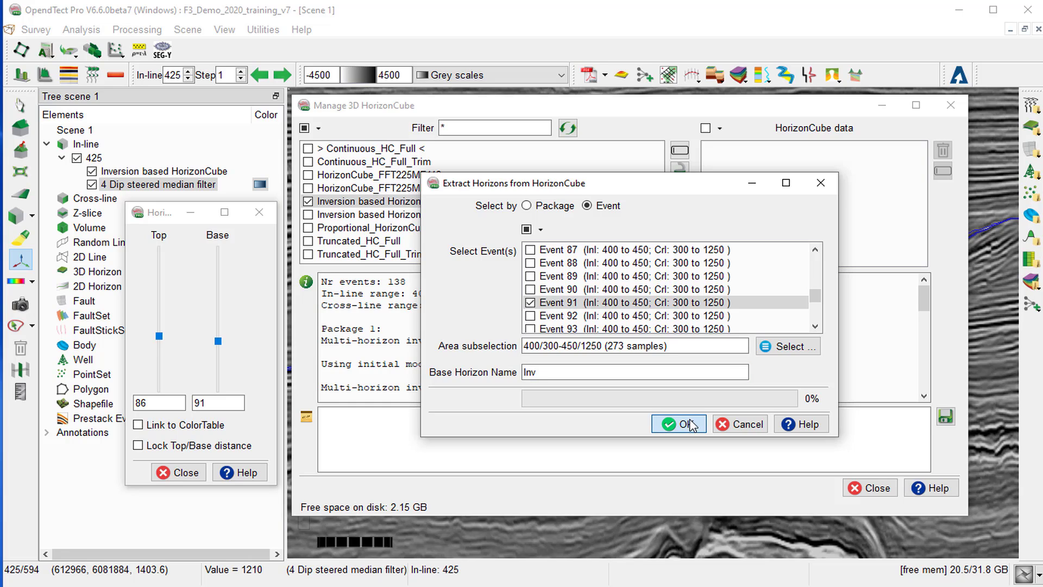
{"action": "left_click", "coordinate": [685, 424]}
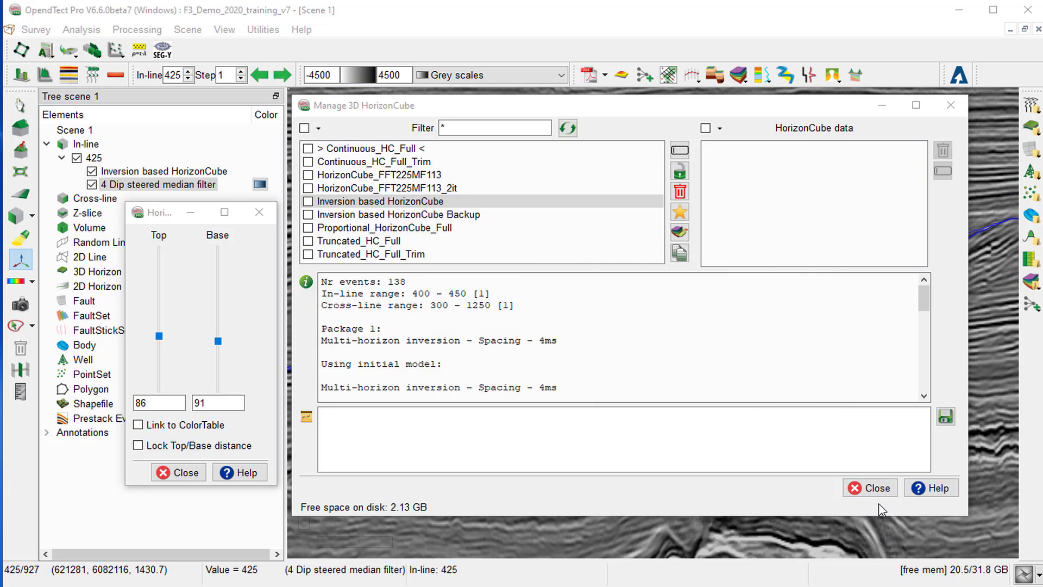
{"action": "left_click", "coordinate": [888, 490]}
{"action": "left_click", "coordinate": [889, 490]}
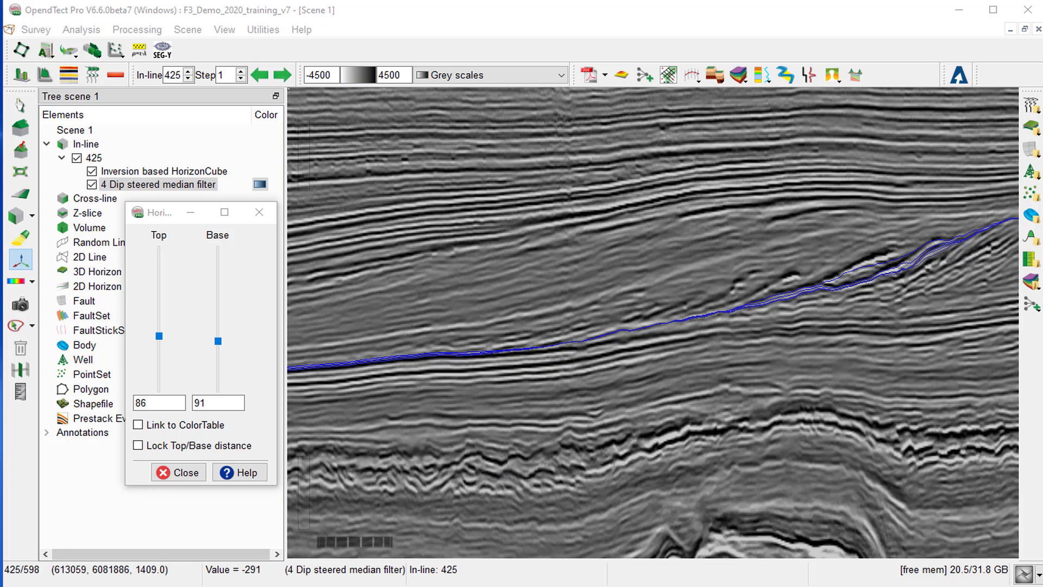
- Open the Modify/Recalculate HorizonCube tool for the Inversion based HorizonCube from the HorizonCube 3D Control Center
{"action": "left_click", "coordinate": [740, 77]}
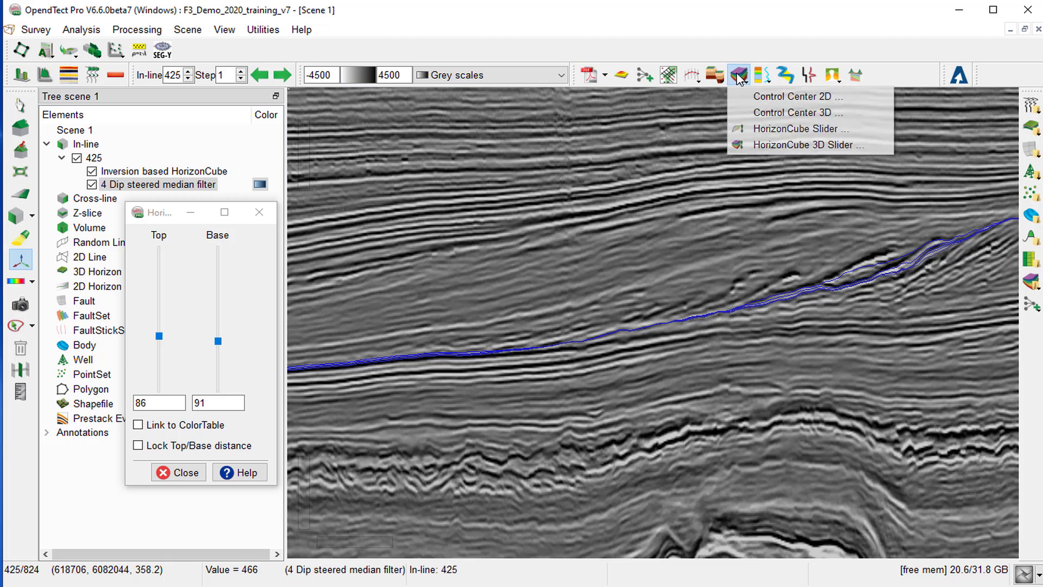
{"action": "left_click", "coordinate": [761, 113]}
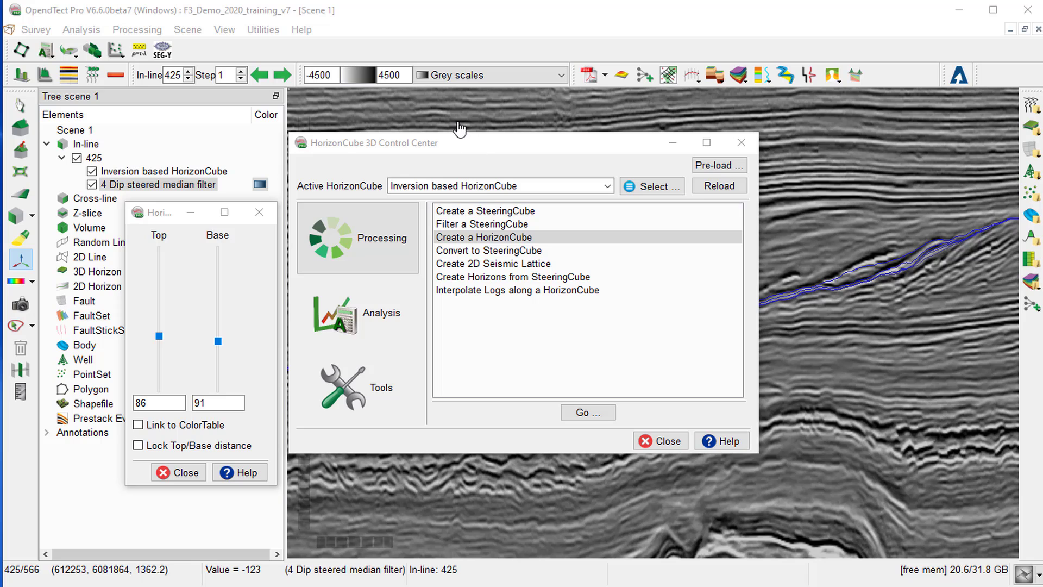
{"action": "left_click", "coordinate": [541, 186]}
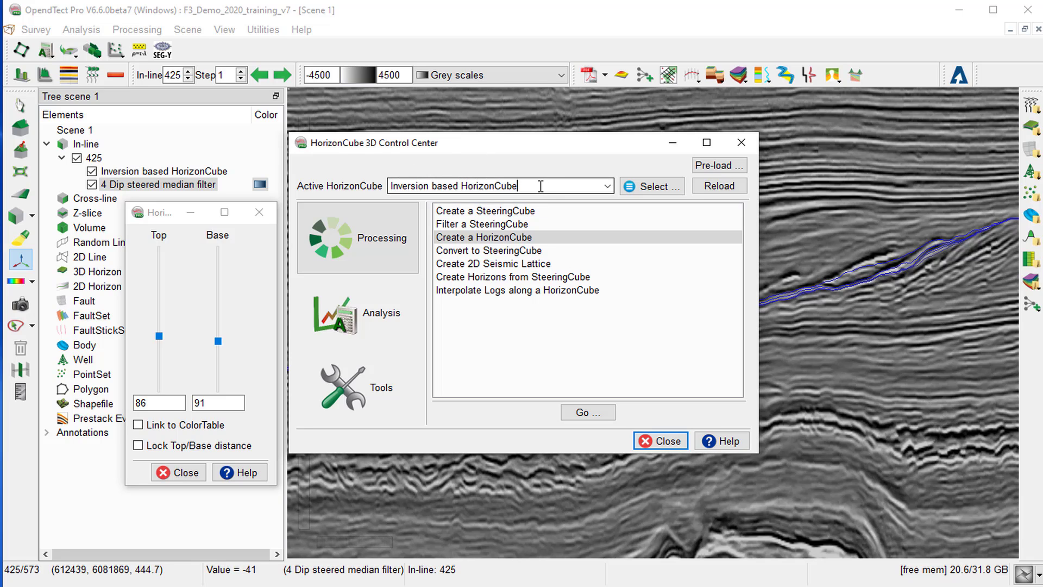
{"action": "left_click", "coordinate": [343, 387]}
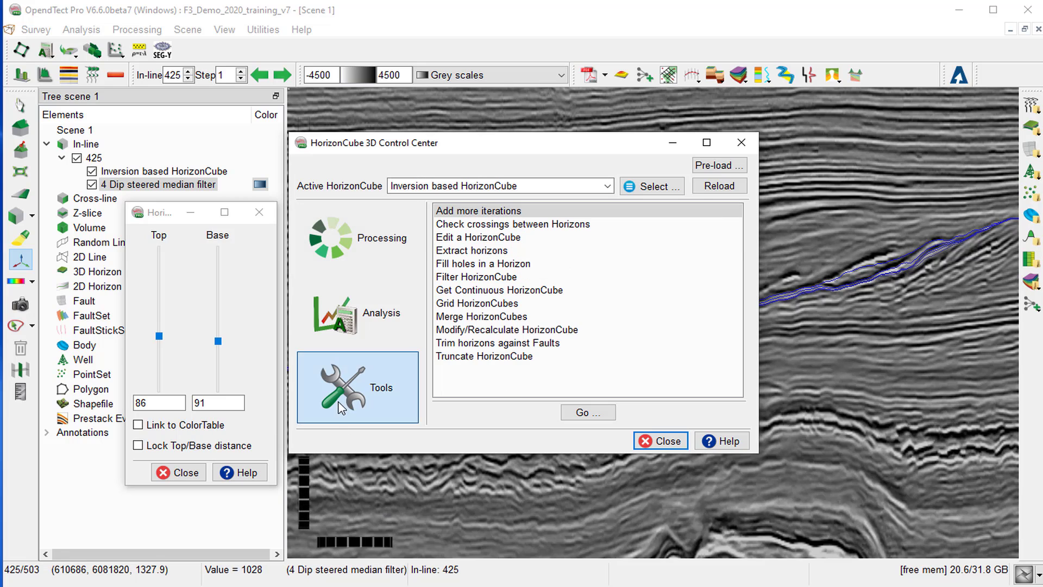
{"action": "left_click", "coordinate": [470, 329]}
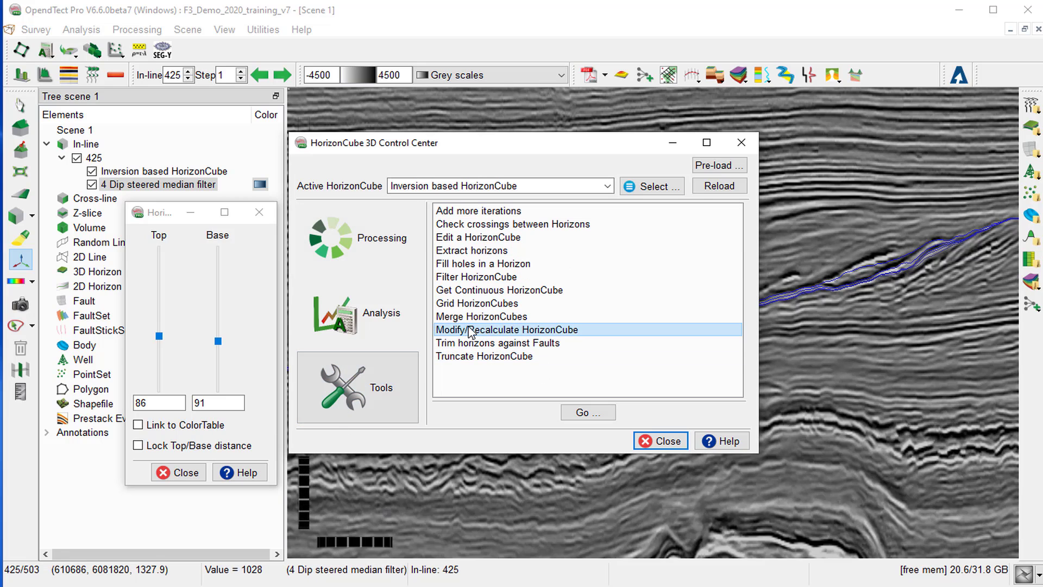
{"action": "left_click", "coordinate": [597, 415]}
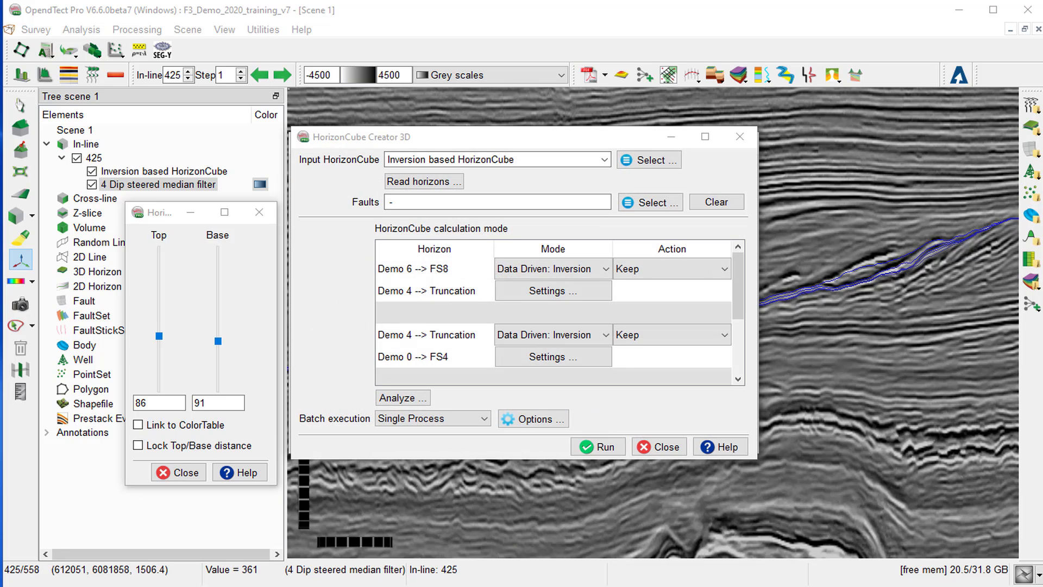
- Add the extracted horizons Inv_0086 and Inv_0091 to the horizons used by the Inversion based HorizonCube
{"action": "left_click", "coordinate": [418, 182]}
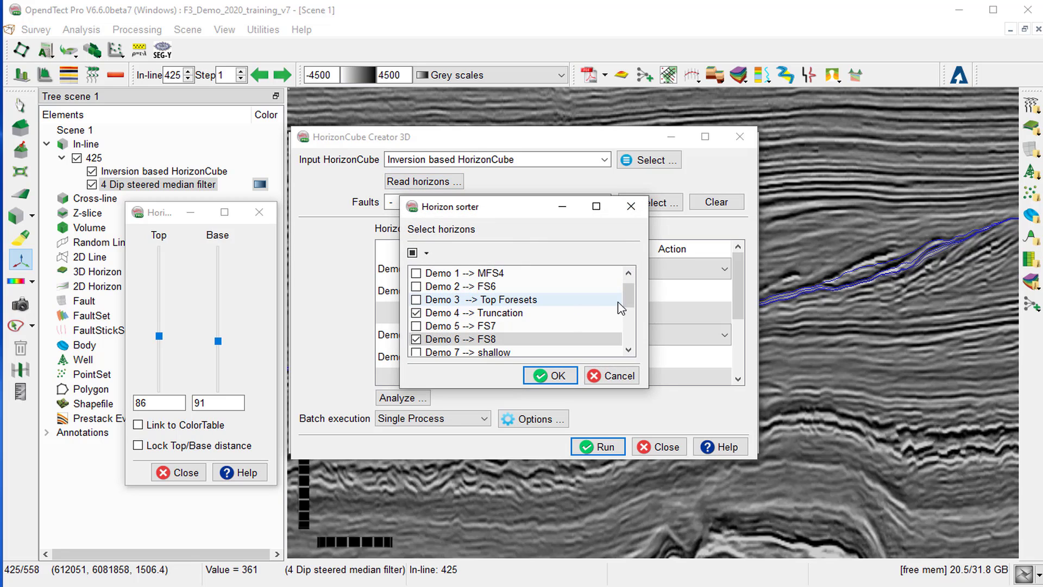
{"action": "left_click_drag", "start_coordinate": [631, 298], "coordinate": [630, 321]}
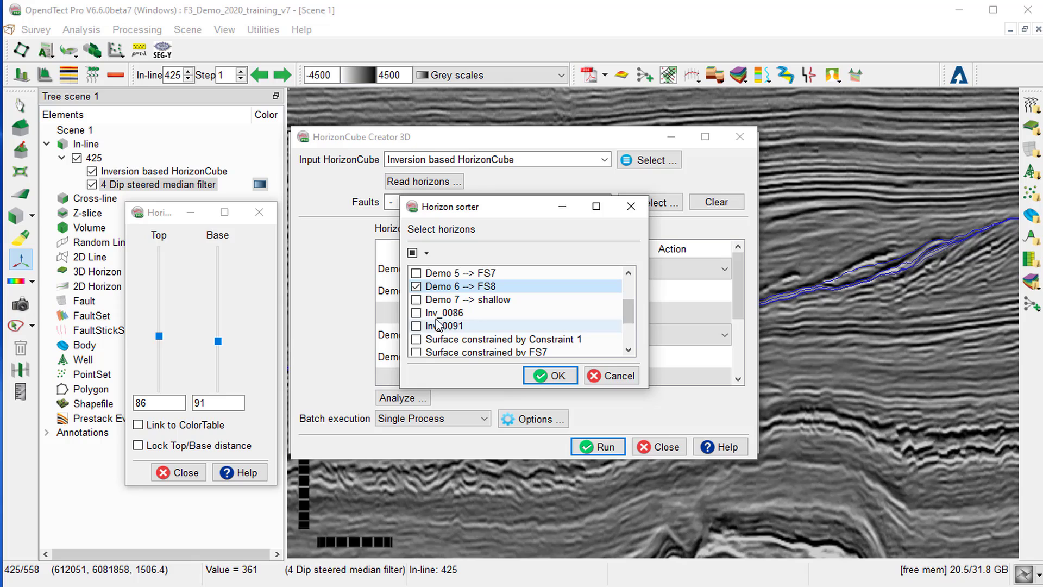
{"action": "left_click", "coordinate": [416, 313]}
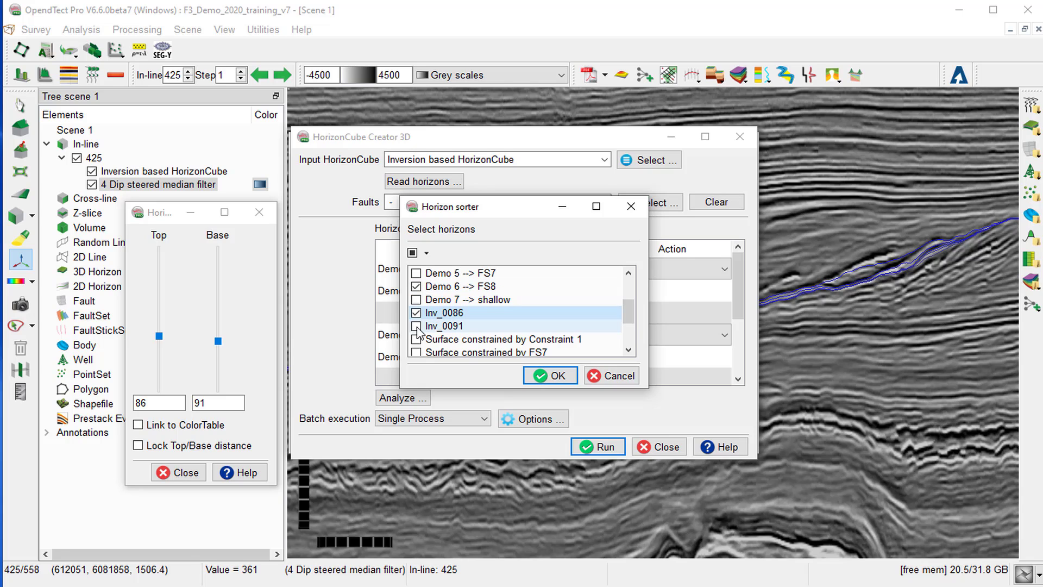
{"action": "left_click", "coordinate": [417, 327]}
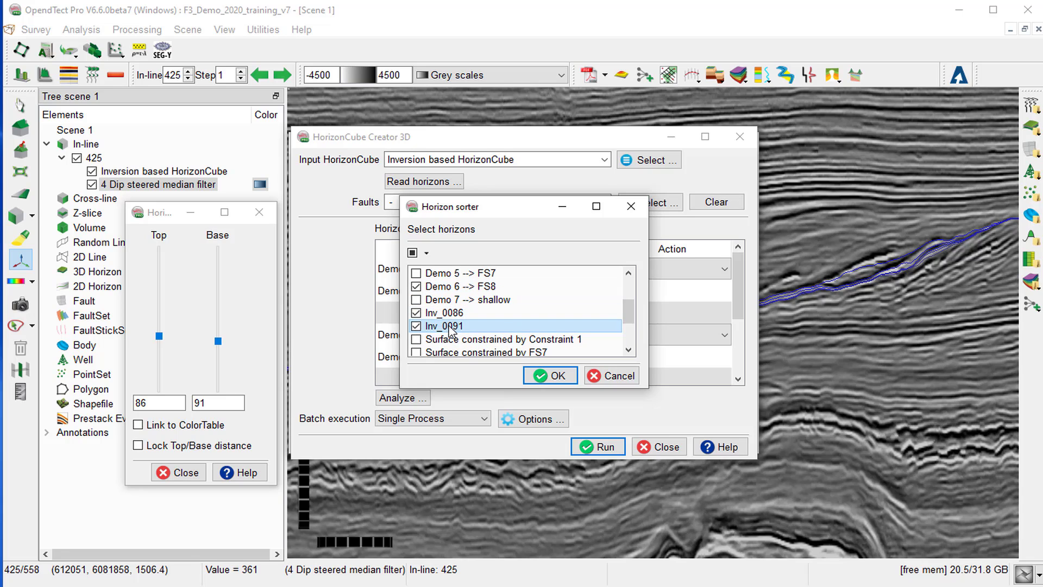
{"action": "left_click", "coordinate": [556, 375]}
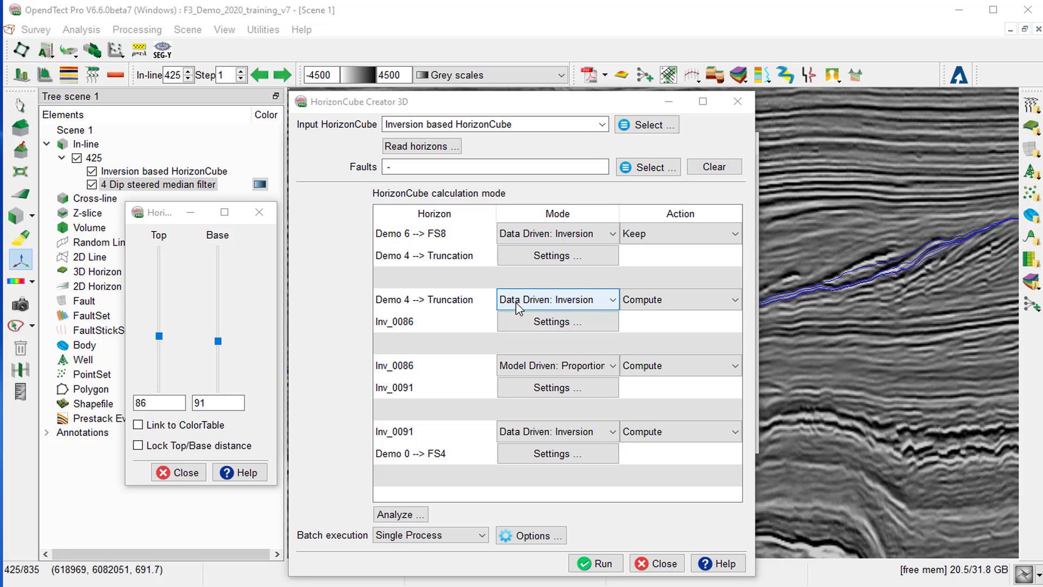
- Set the calculation mode to Data Driven: Inversion for the Inv_0086 to Inv_0091 and Inv_0091 to FS4 packages
{"action": "left_click", "coordinate": [547, 367]}
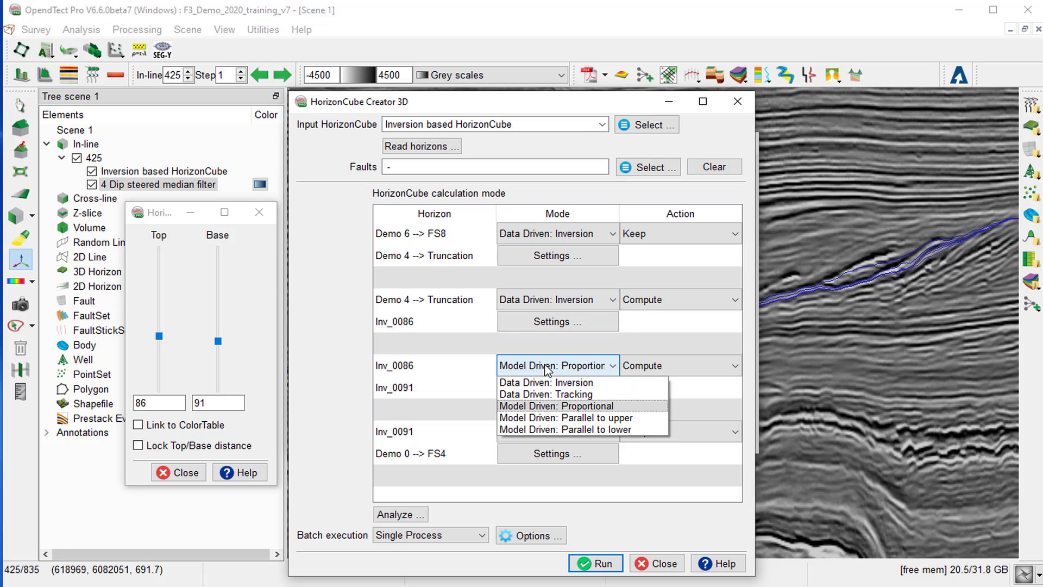
{"action": "left_click", "coordinate": [546, 383]}
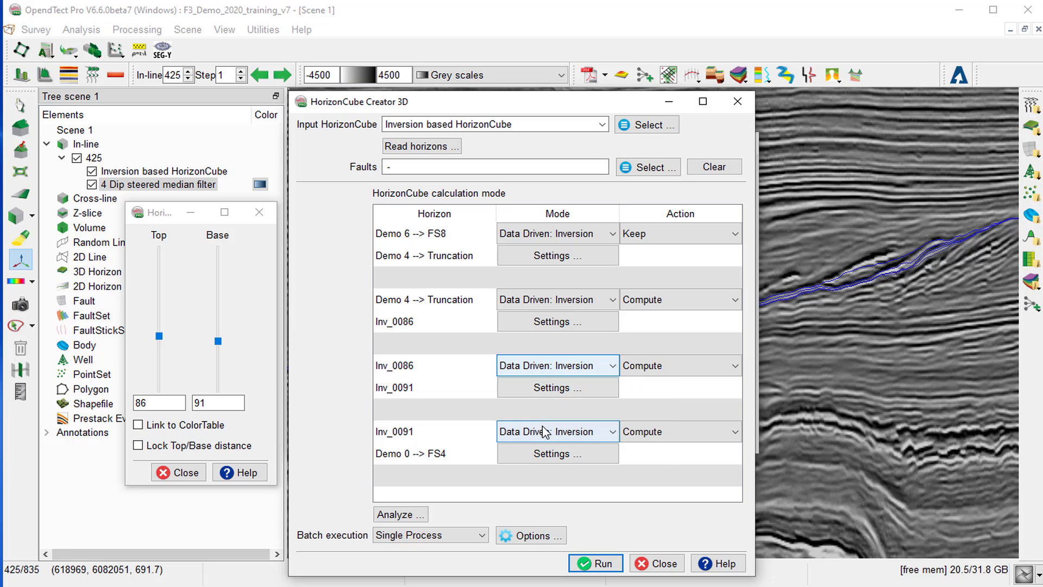
{"action": "left_click", "coordinate": [546, 433]}
{"action": "left_click", "coordinate": [553, 450]}
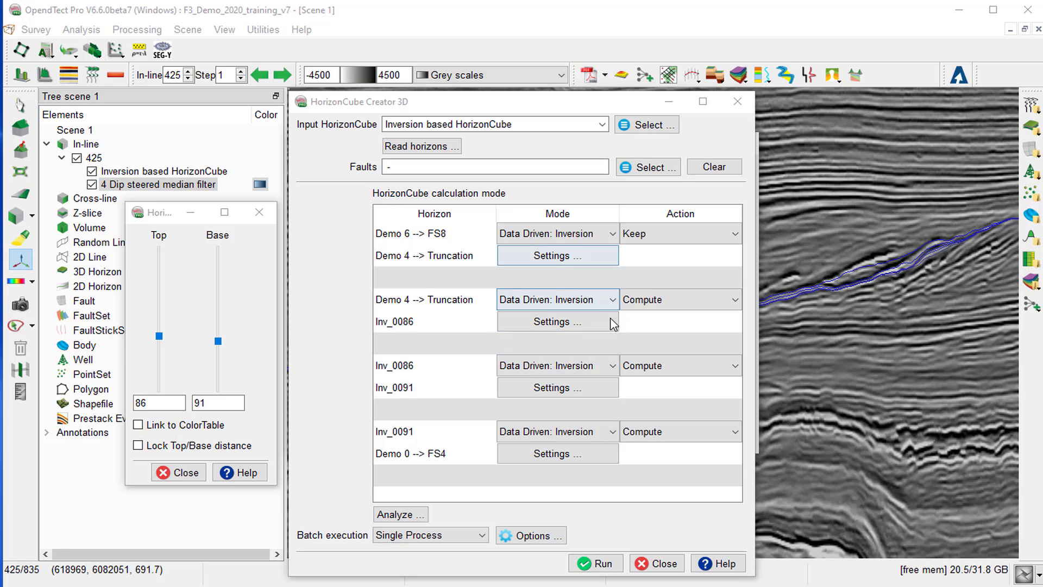
- Run the HorizonCube recalculation as a single process, and close the progress viewer and the HorizonCube windows once processing is done
{"action": "left_click", "coordinate": [595, 563]}
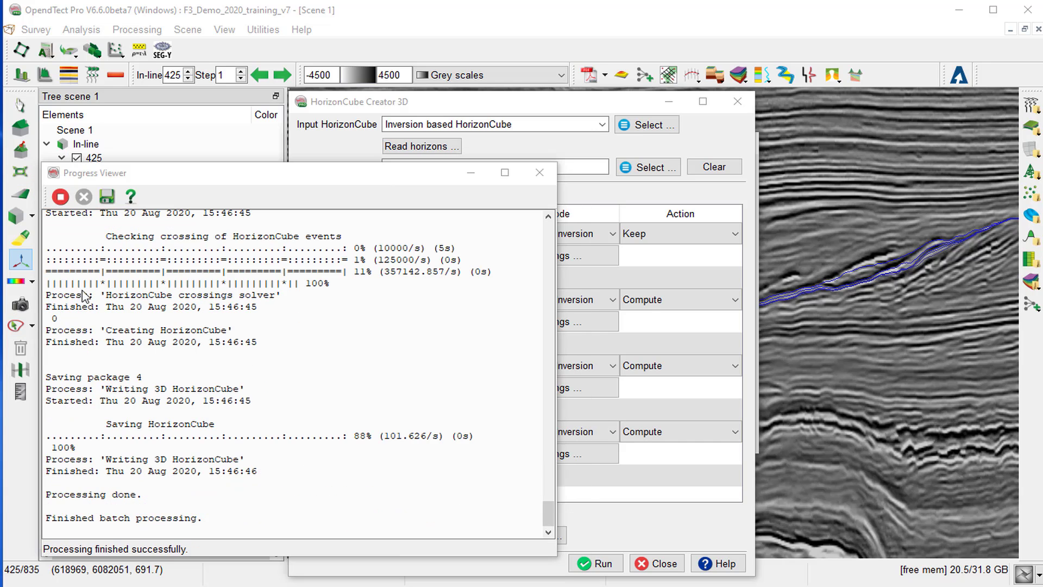
{"action": "left_click", "coordinate": [60, 196]}
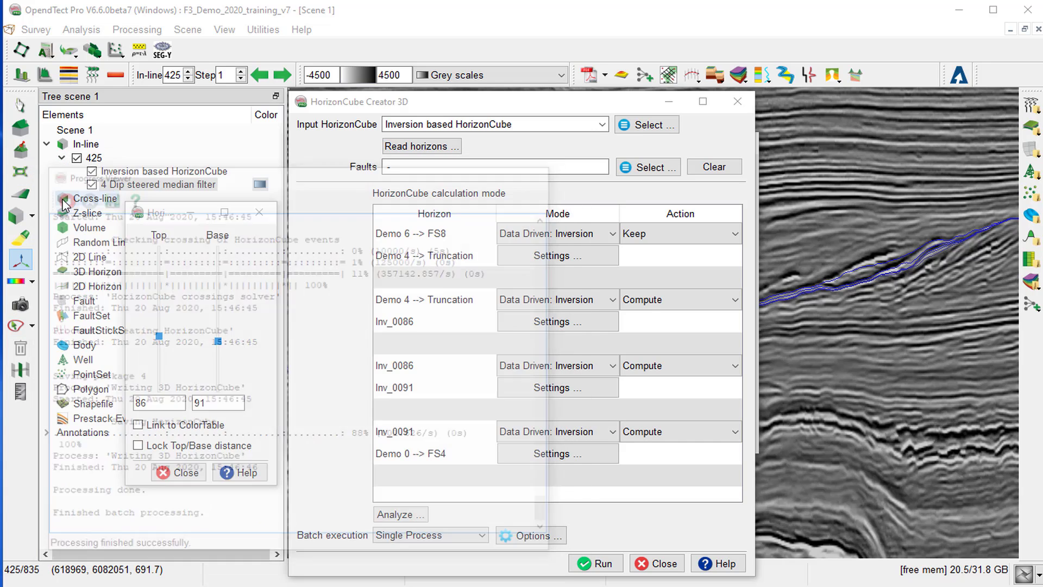
{"action": "left_click", "coordinate": [662, 566]}
{"action": "left_click", "coordinate": [664, 442]}
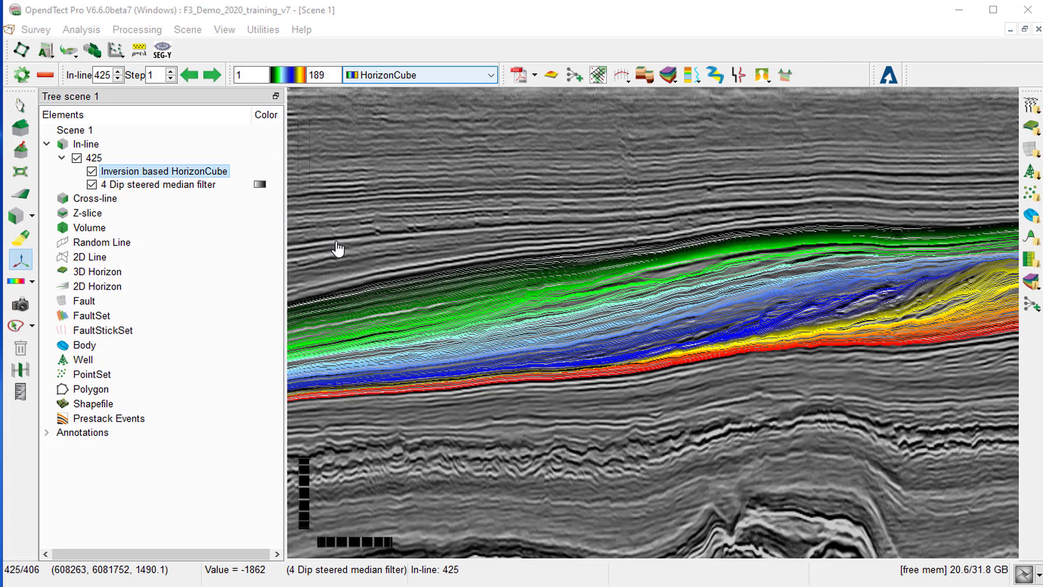
- Reload the Inversion based HorizonCube displayed on in-line 425
{"action": "right_click", "coordinate": [211, 173]}
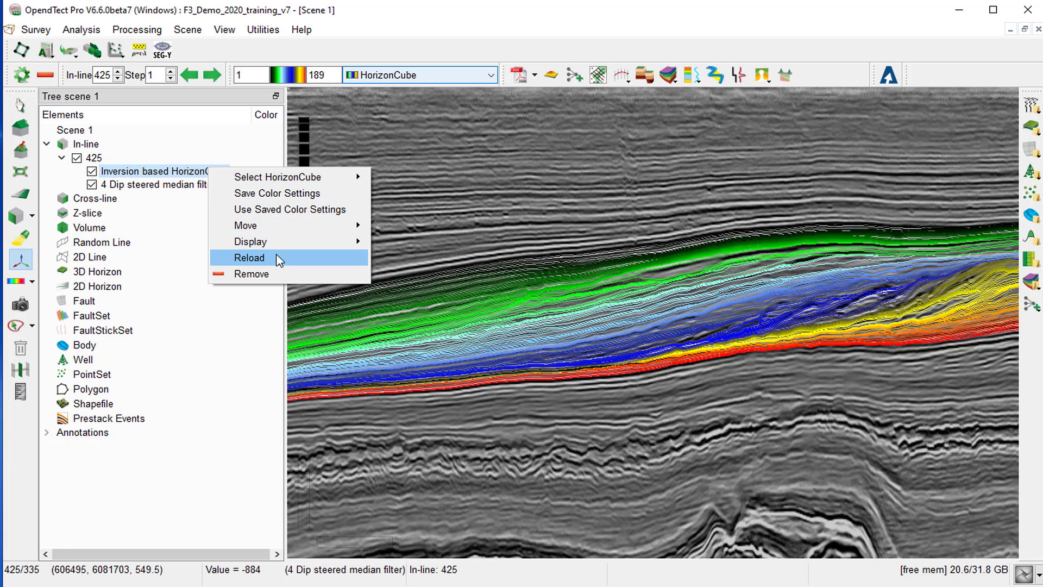
{"action": "left_click", "coordinate": [249, 258]}
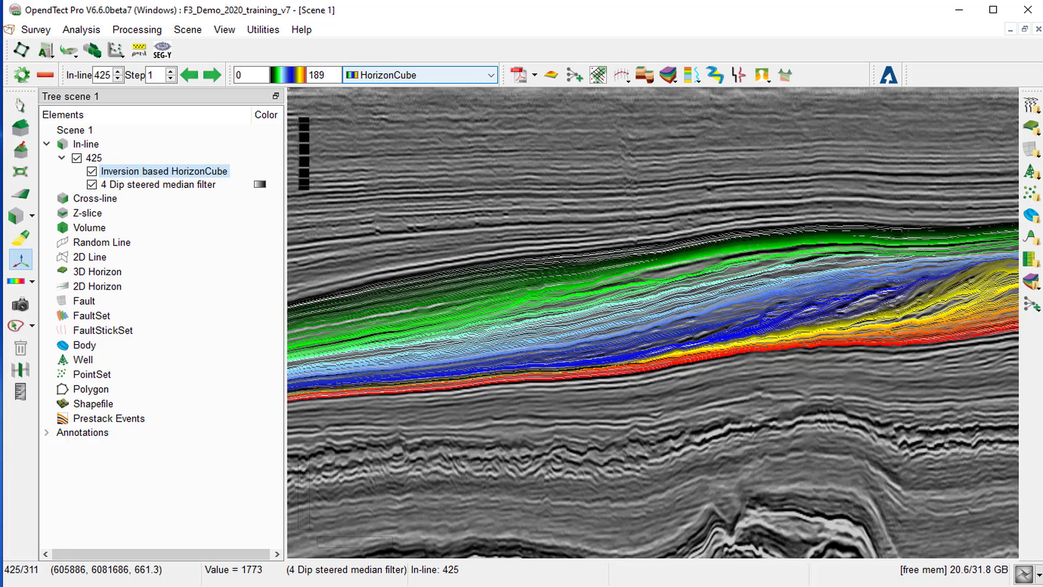